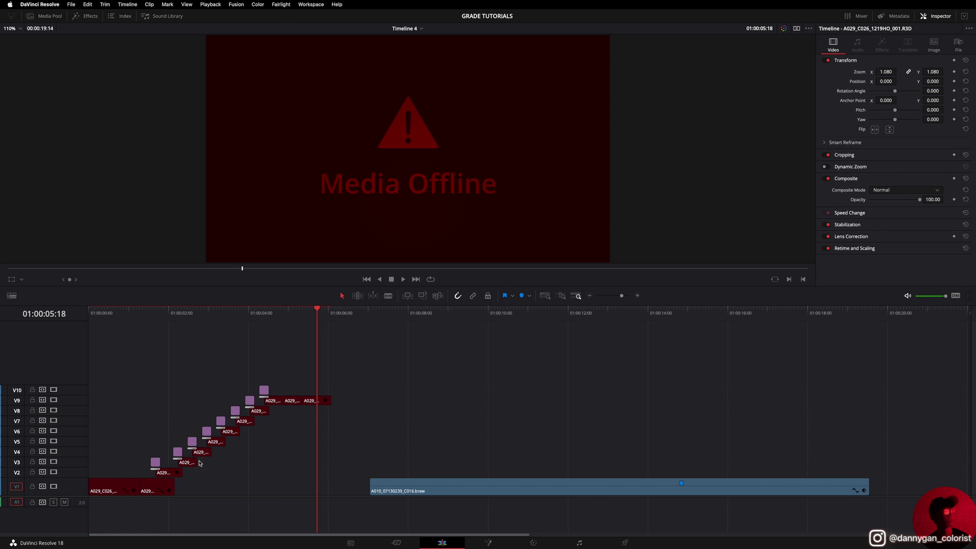
Step: Scrub the playhead onto the A010_07130239_C016.braw clip on V1 so its footage replaces Media Offline
click(151, 314)
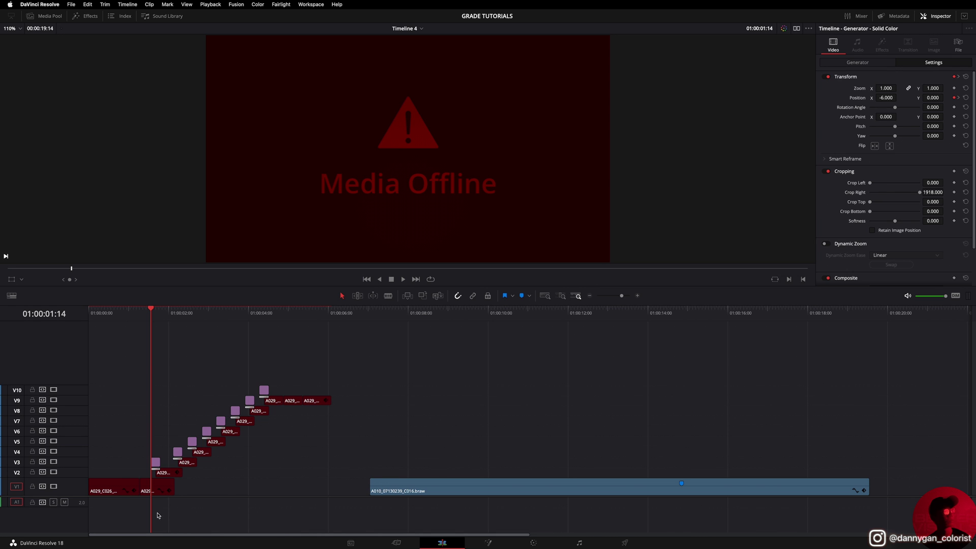
drag(388, 321, 498, 410)
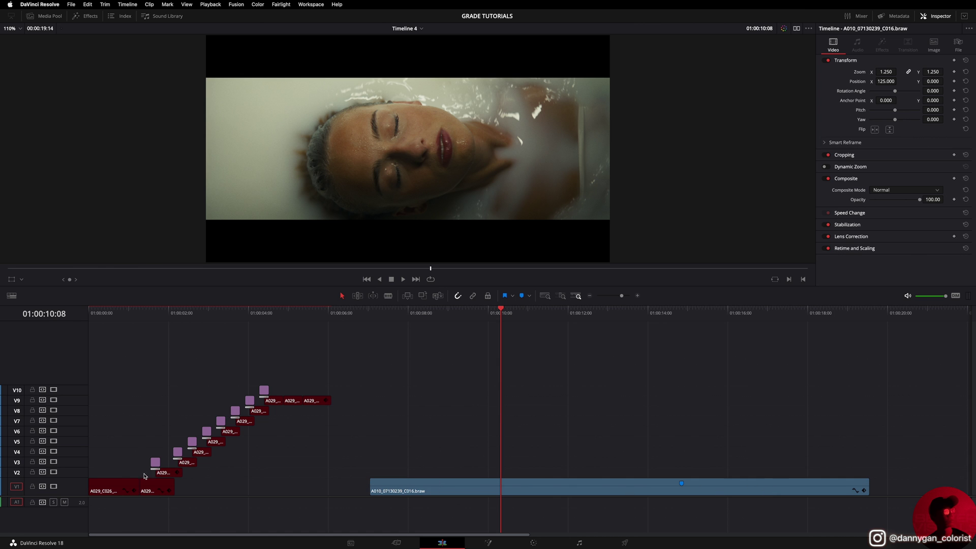
Step: Trim the A010 clip's head and move it to a new top track V11 at the timeline start
drag(375, 488, 620, 488)
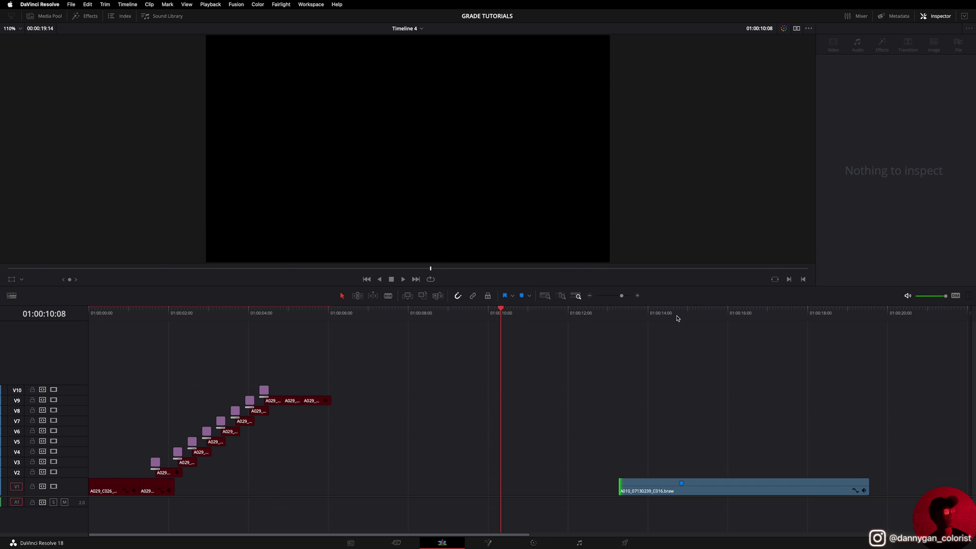
drag(678, 318, 681, 317)
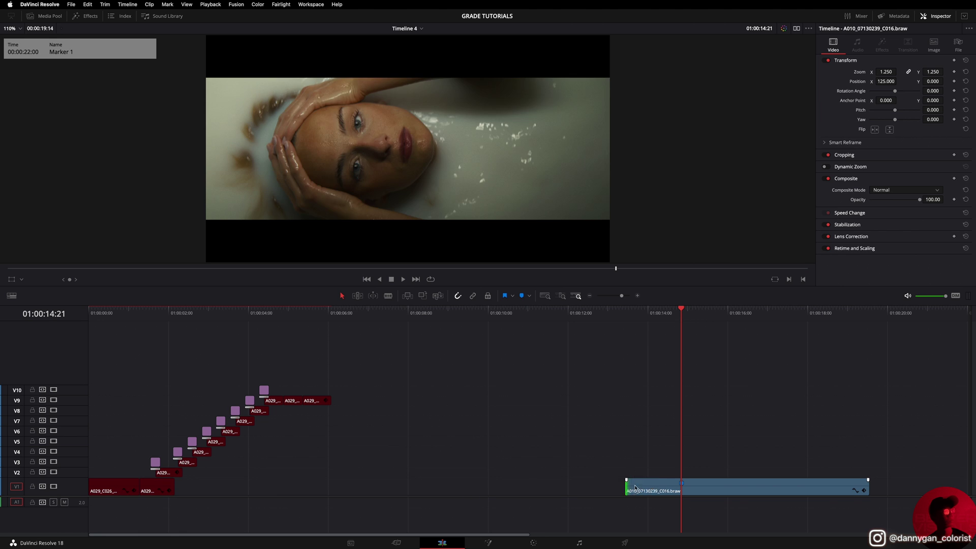
mouse_move(633, 487)
mouse_down()
mouse_move(279, 371)
mouse_move(103, 369)
mouse_move(74, 358)
mouse_up()
click(138, 315)
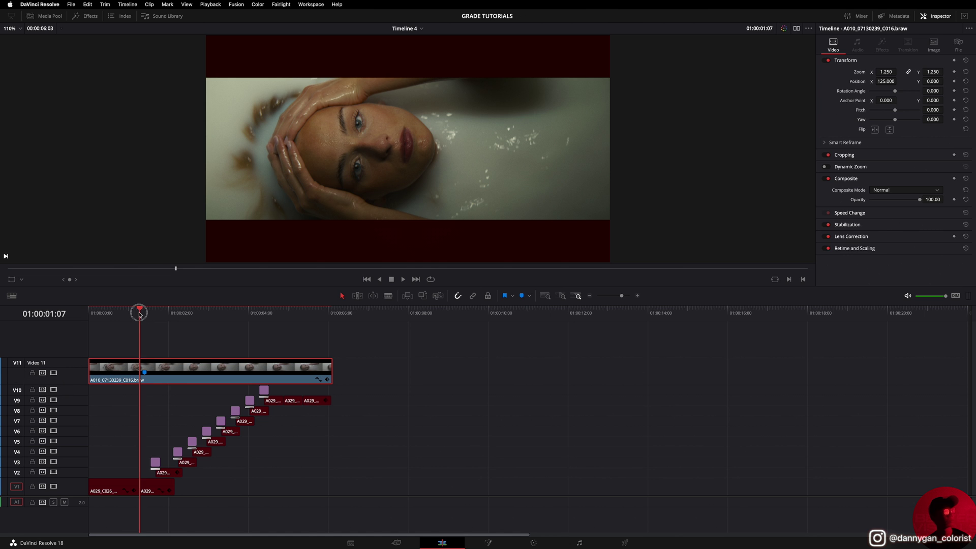
Step: Enlarge the V11 track, slide the clip into place, and park the playhead at its marker
drag(140, 311, 144, 312)
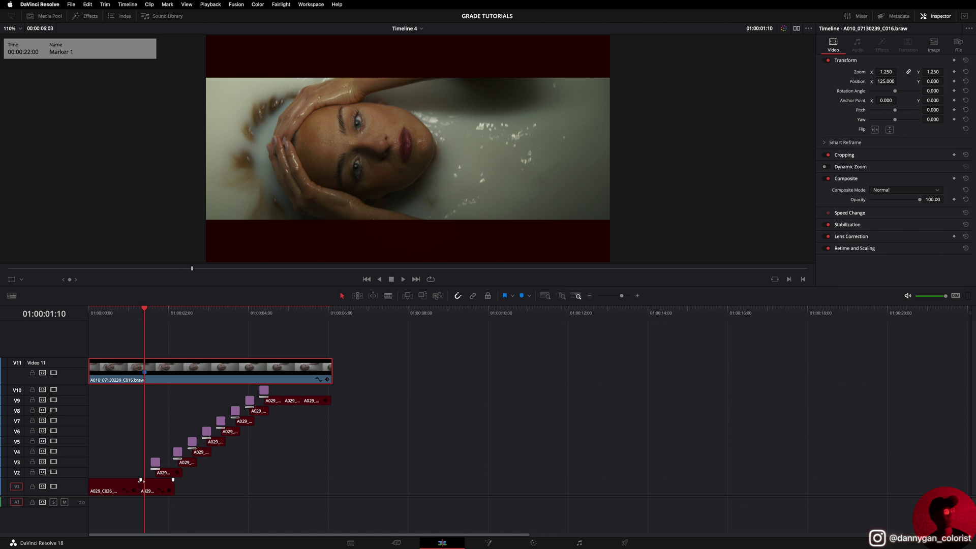
drag(97, 371, 151, 375)
click(140, 372)
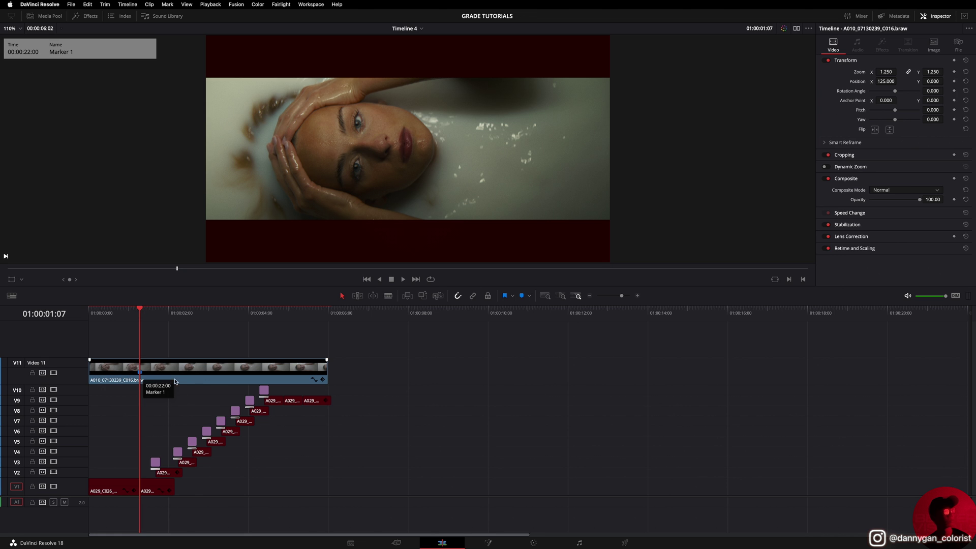
mouse_move(144, 316)
mouse_down()
mouse_move(207, 318)
mouse_move(141, 328)
mouse_up()
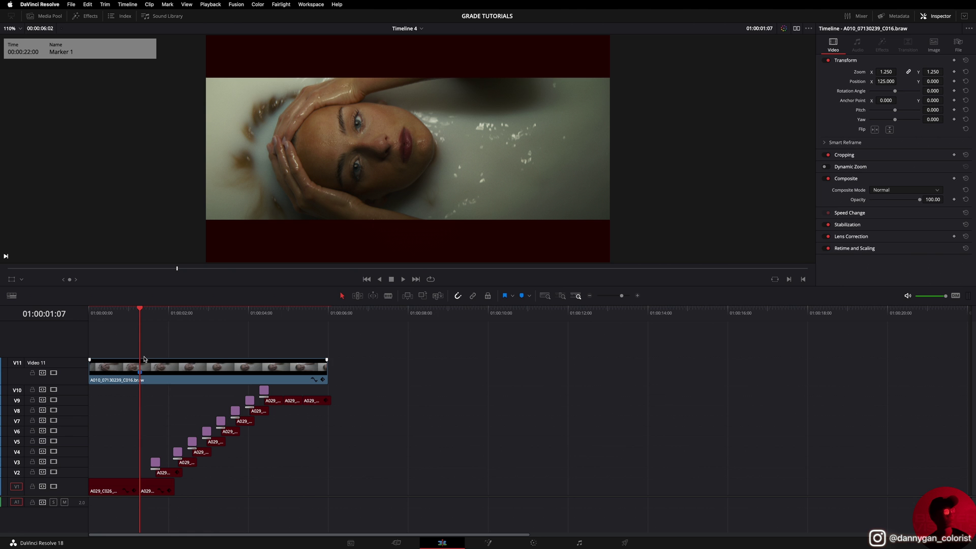
Step: Select the A010 clip on V11 and open it on the Color page
key(b)
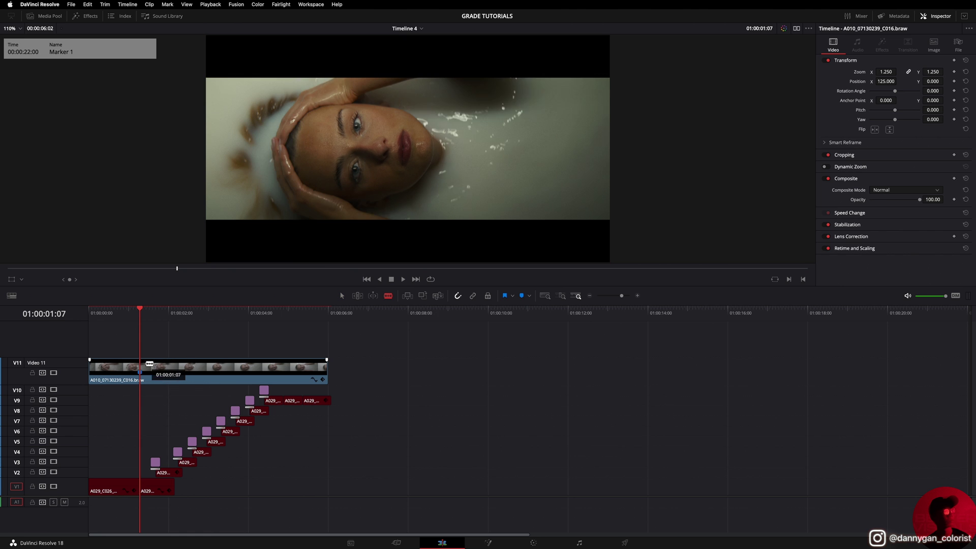
key(a)
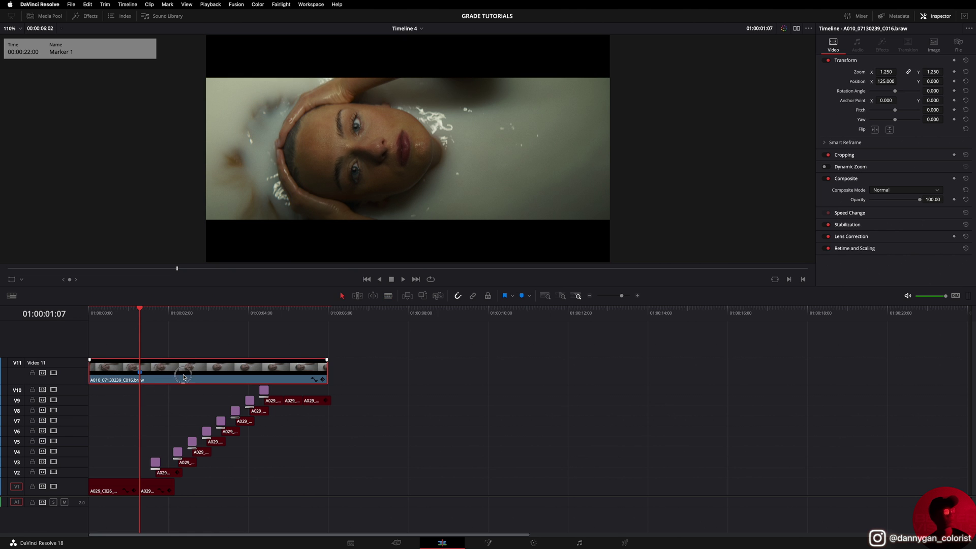
click(216, 380)
click(533, 542)
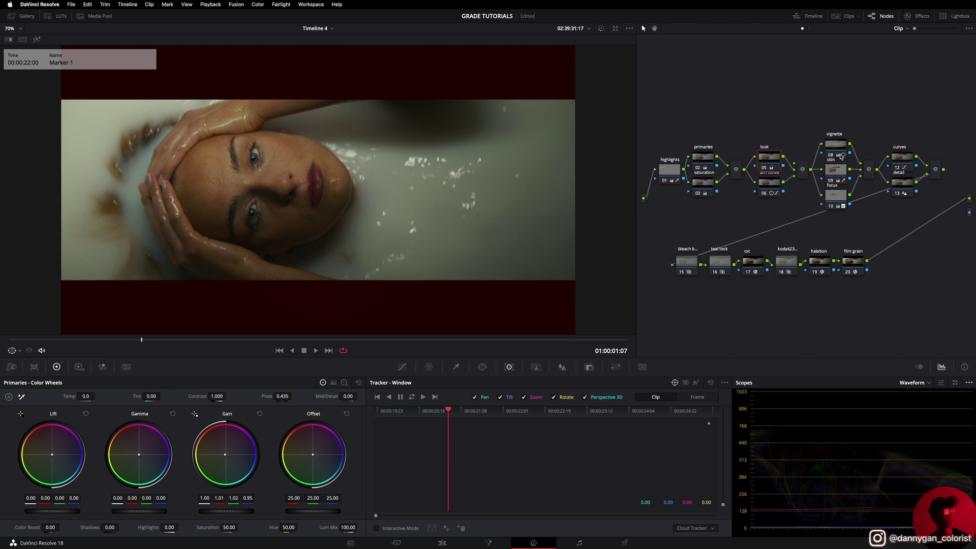
Step: Select node 10 and scrub the clip start to end to check the tracked face window
click(836, 194)
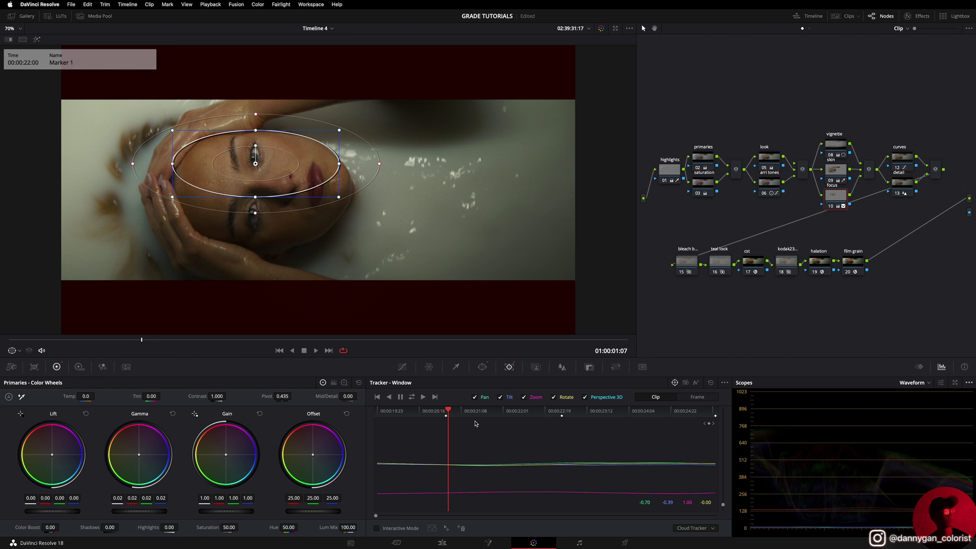
drag(447, 411, 377, 411)
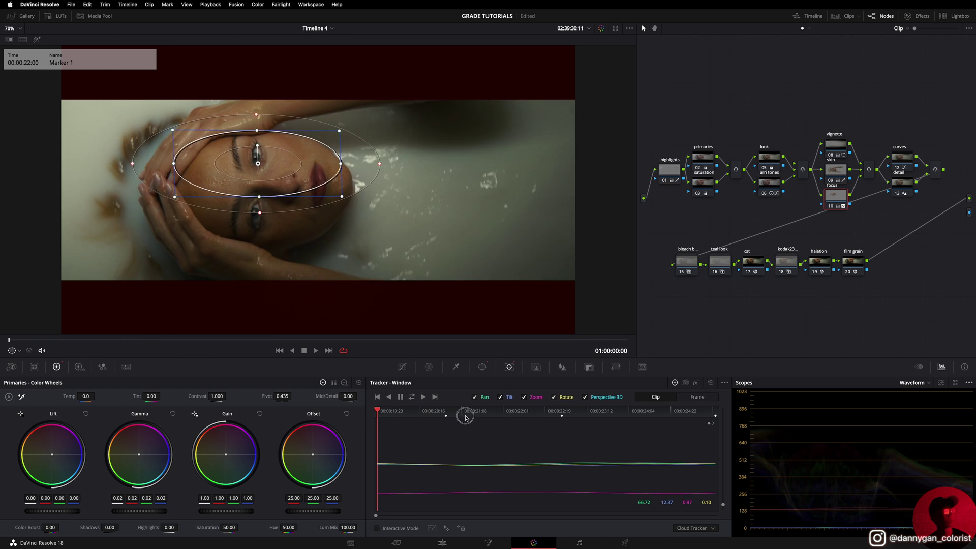
drag(595, 411, 714, 409)
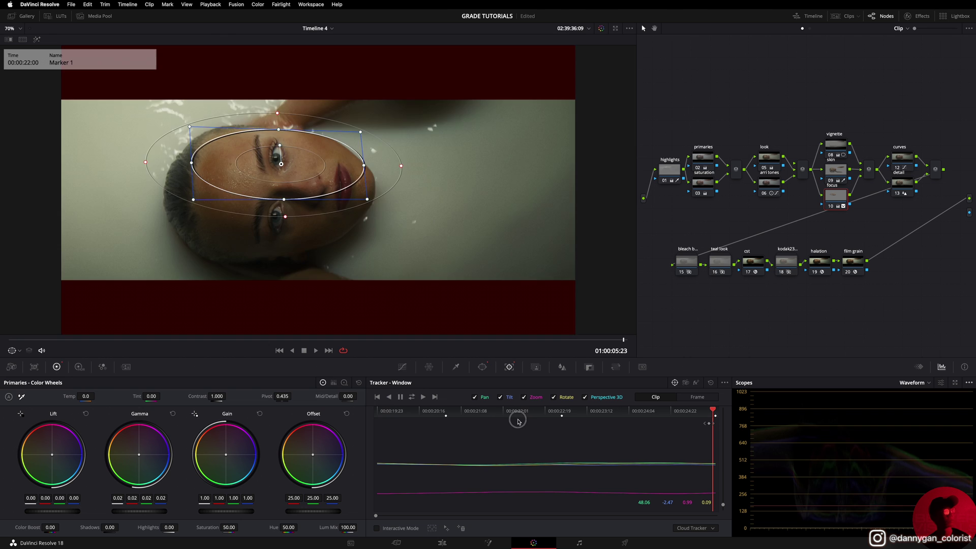
drag(379, 422, 458, 421)
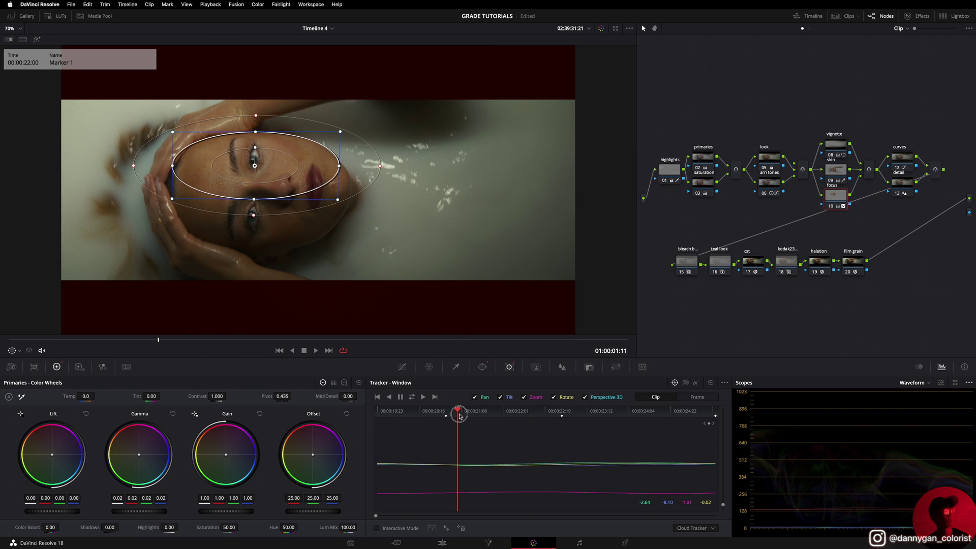
Step: Place the playhead on Marker 1, then add a Frame-mode tracker keyframe on node 10 there
click(443, 543)
drag(144, 313, 140, 312)
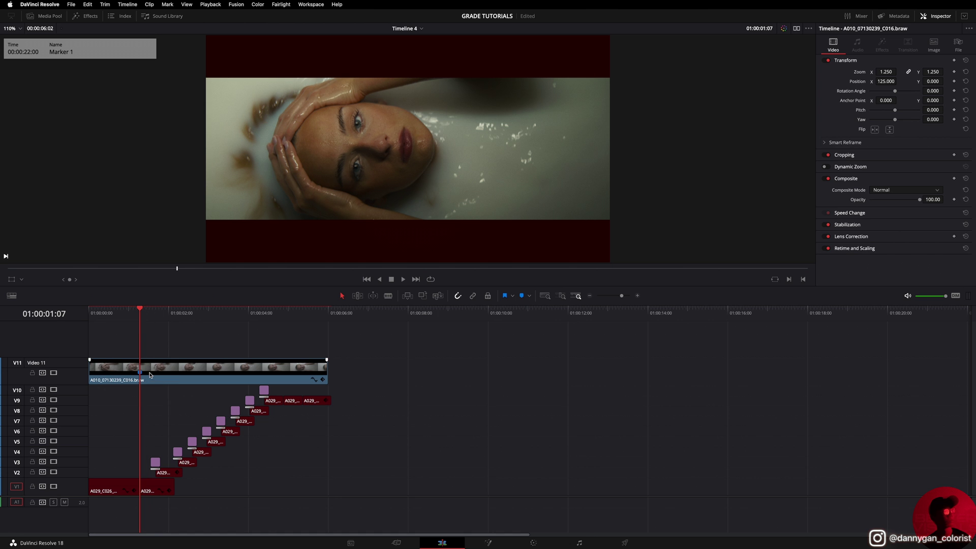
click(535, 543)
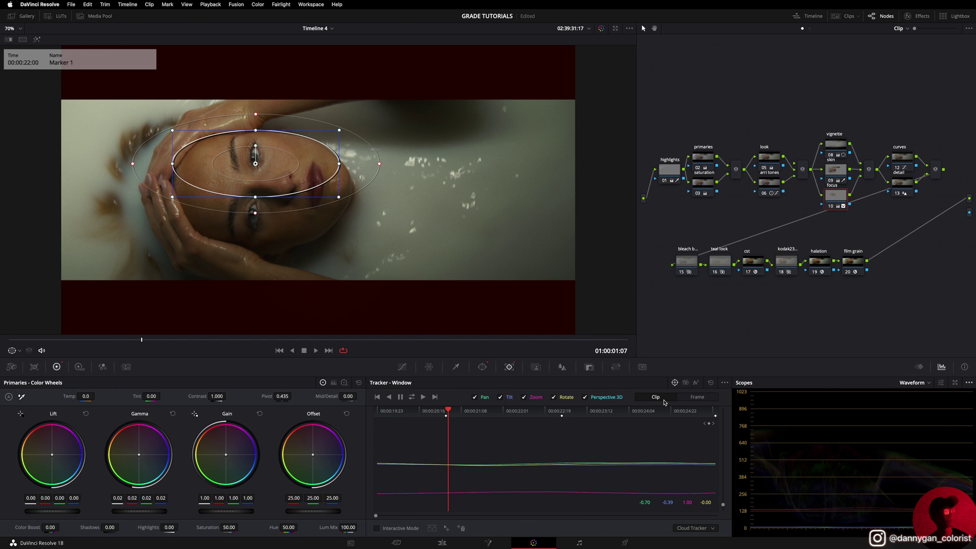
click(700, 400)
click(708, 424)
Step: Blade the V11 A010 clip in two at the playhead on the Edit page
click(442, 542)
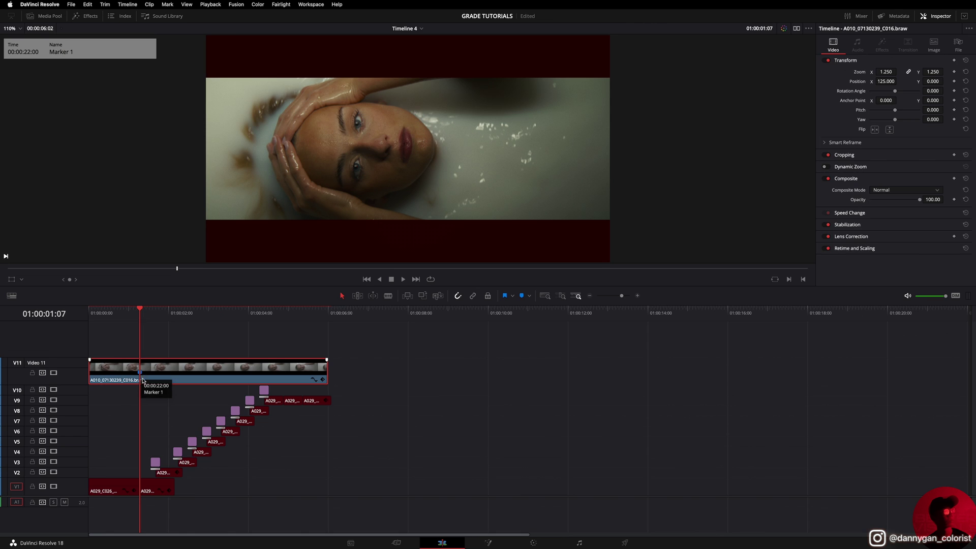
key(b)
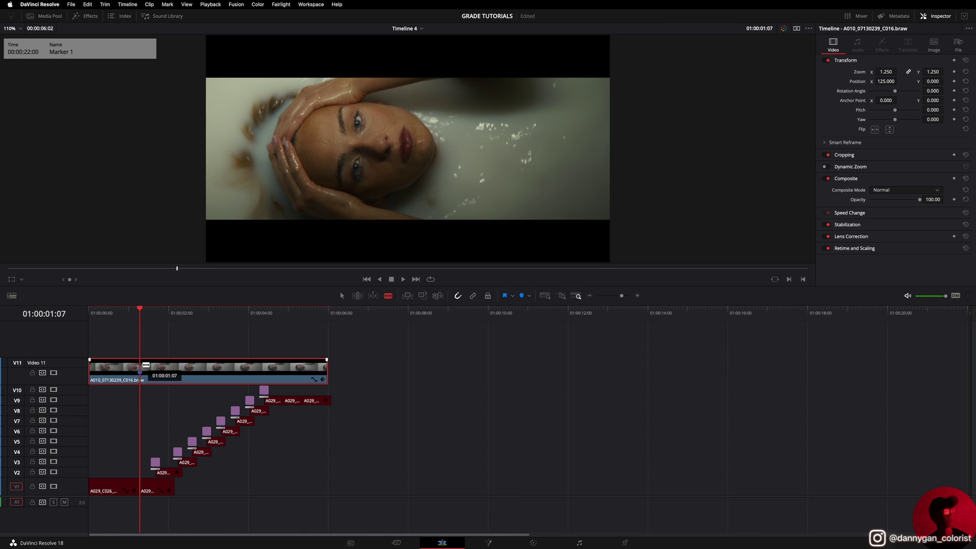
click(141, 366)
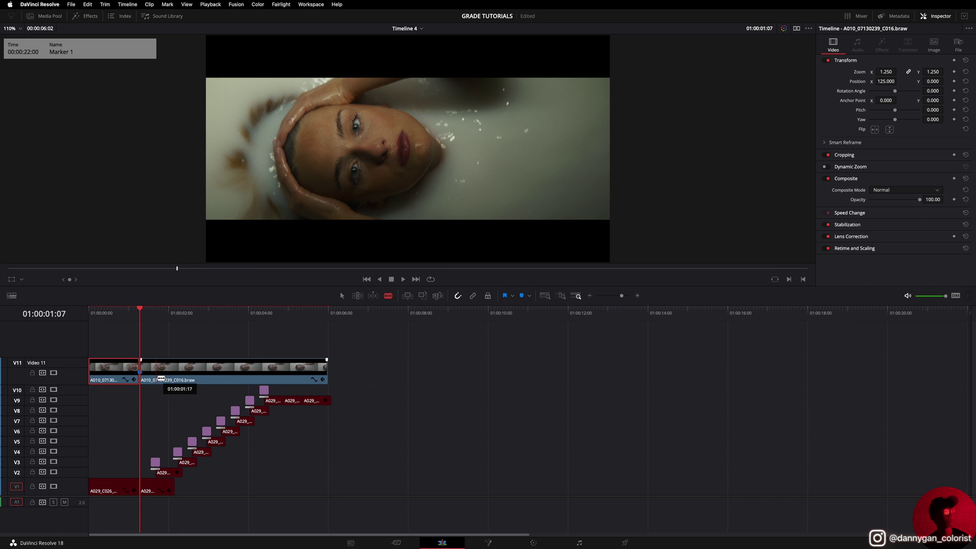
key(a)
scroll(168, 375, up, 3)
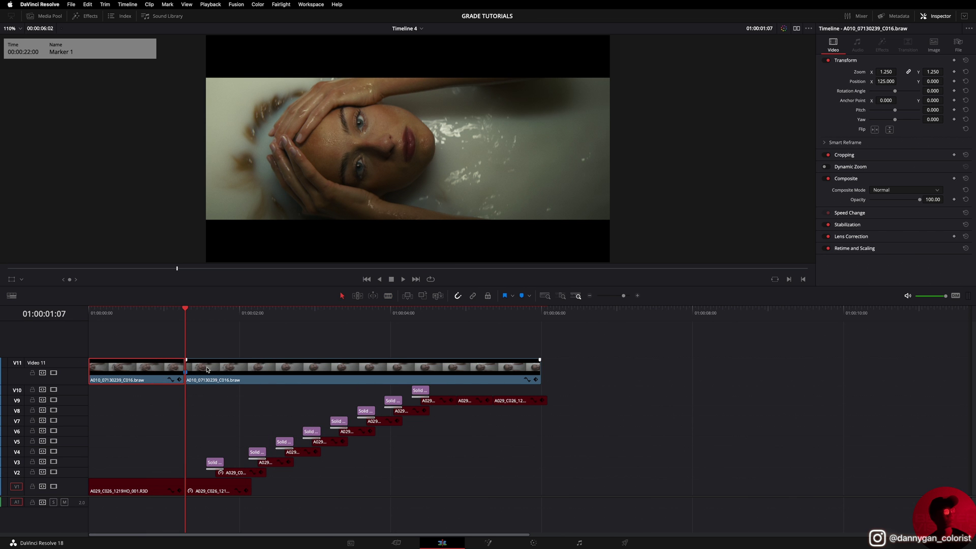
Step: Move both A010 pieces onto V1 after 01:00:06:00 and shorten the second piece's tail
drag(213, 340, 599, 475)
click(652, 430)
scroll(611, 437, right, 3)
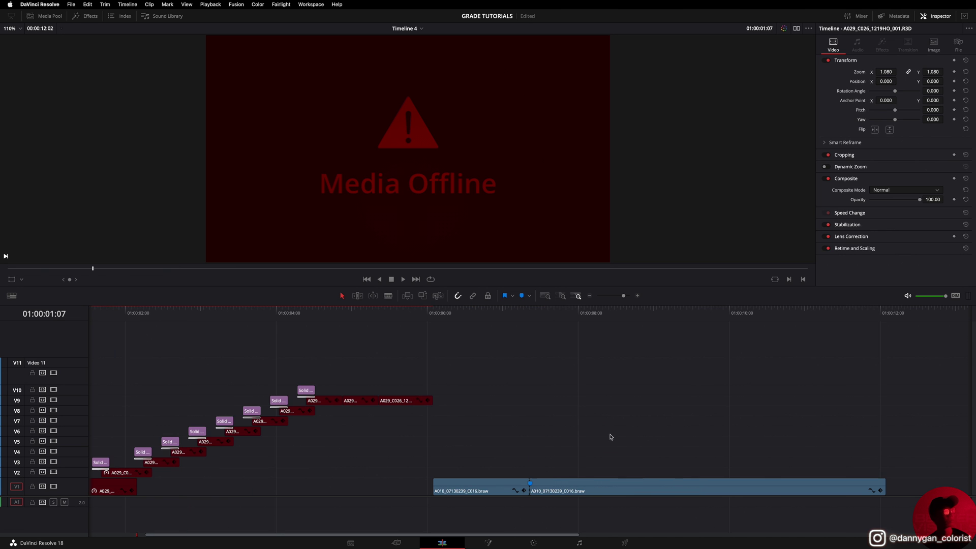
drag(884, 485, 640, 486)
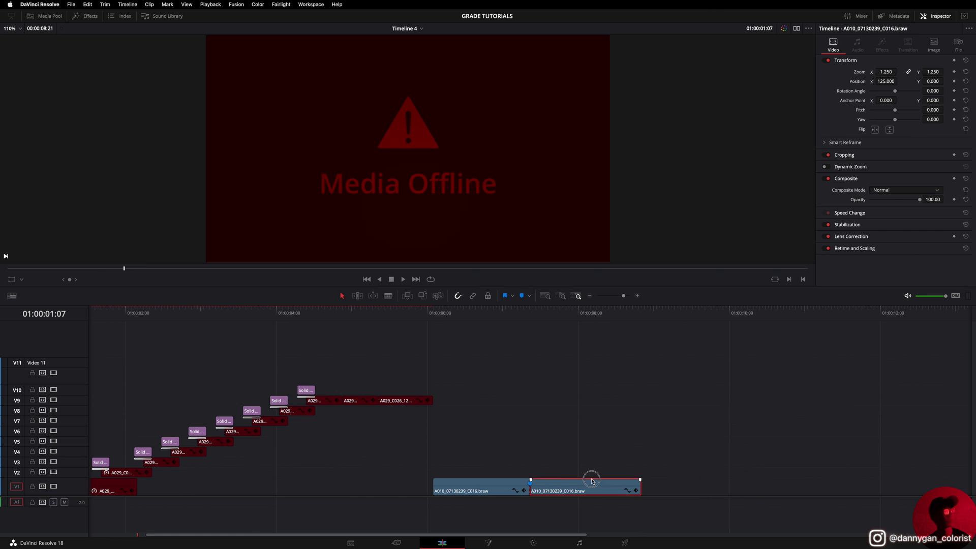
click(526, 318)
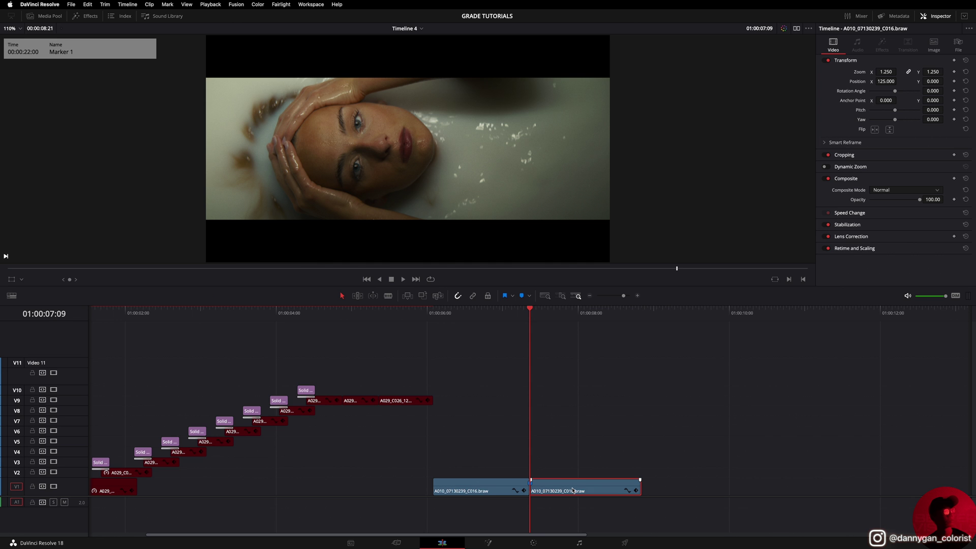
Step: Place an A010 copy later on V1, set its Speed Change to Freeze Frame, and play it back
drag(573, 491, 814, 486)
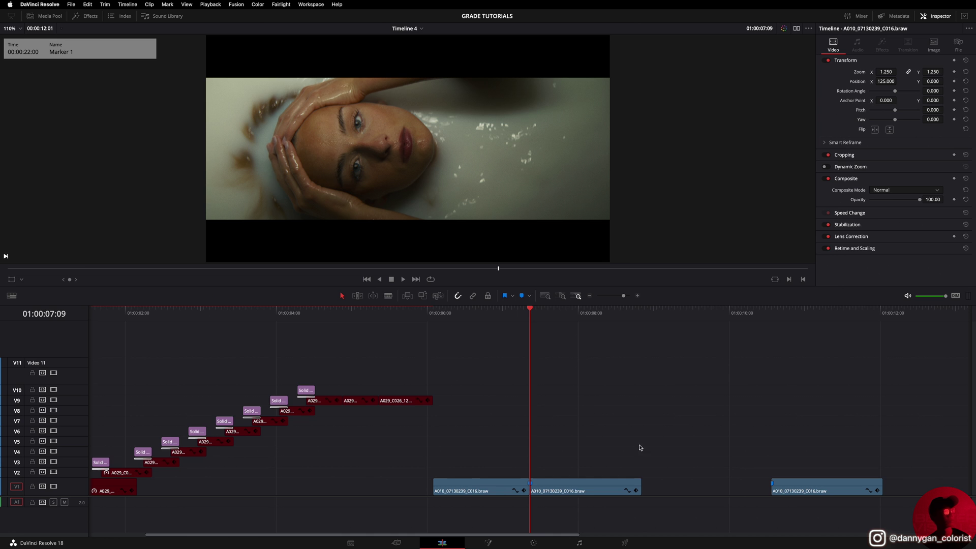
click(579, 487)
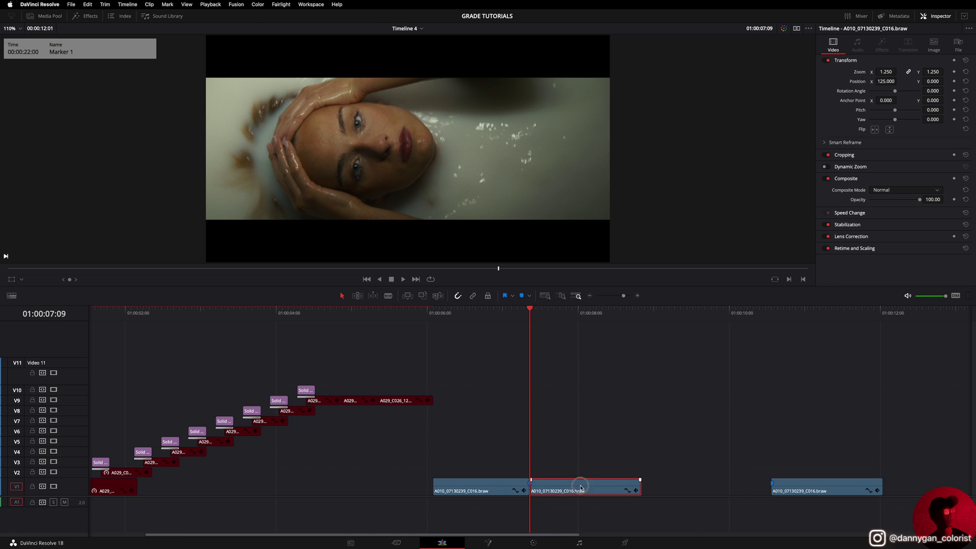
click(858, 214)
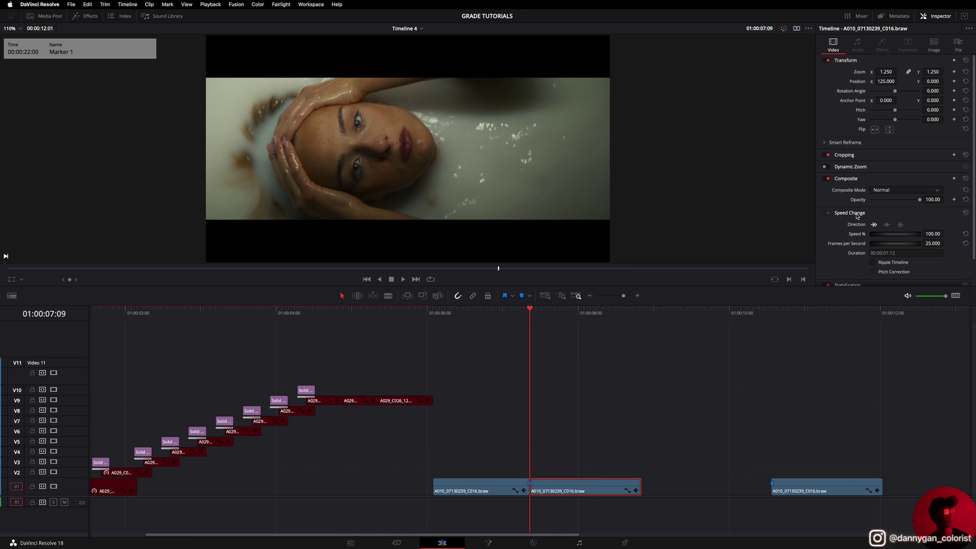
click(900, 225)
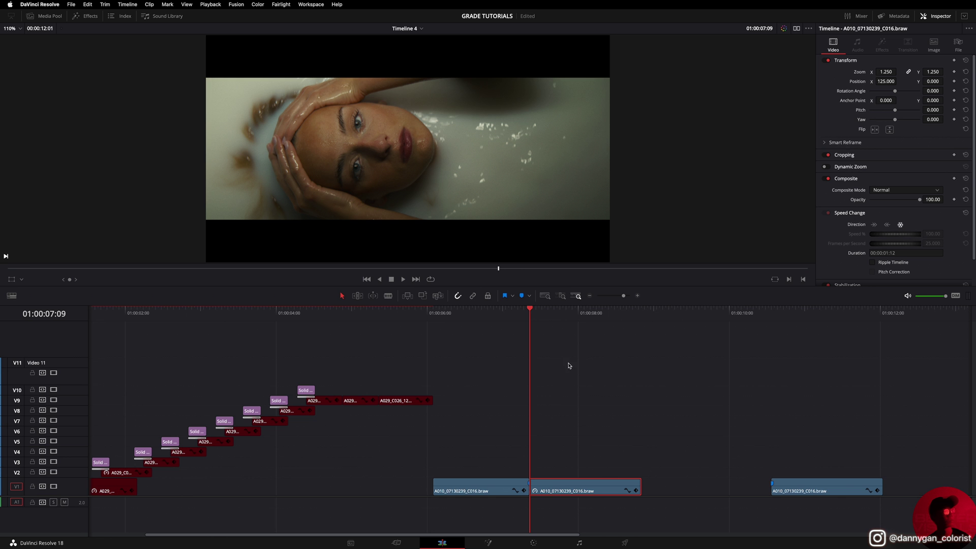
click(508, 315)
key(space)
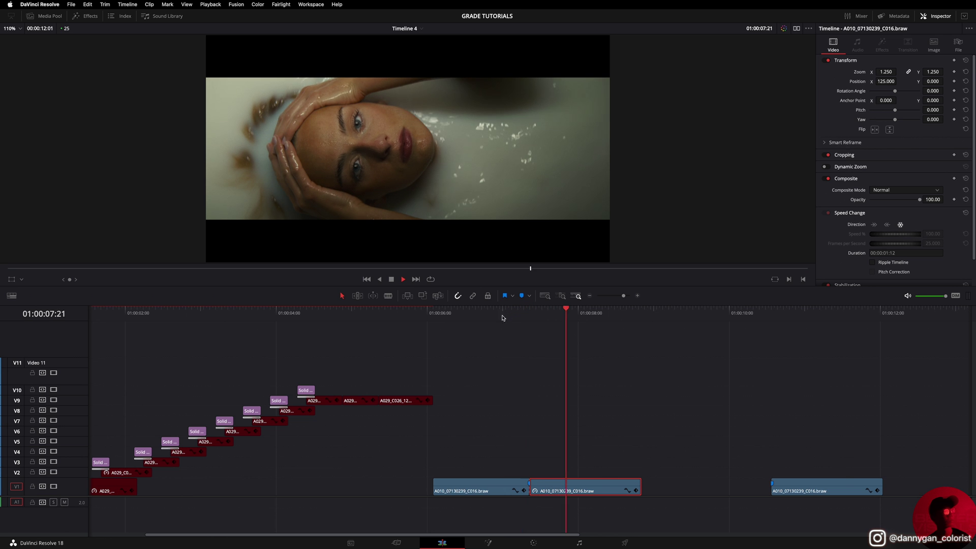
click(492, 317)
click(483, 316)
key(space)
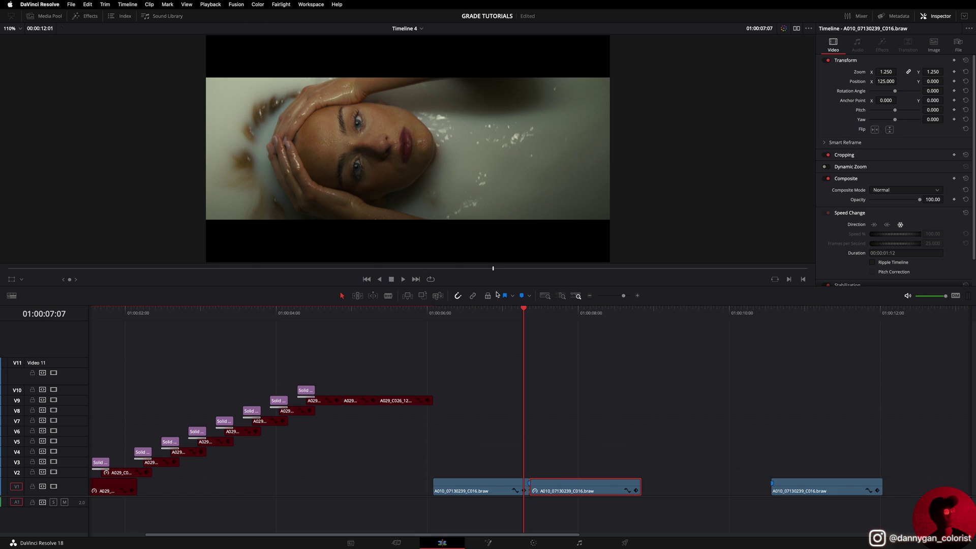
Step: Move both A010 clips back-to-back onto the start of V11
scroll(468, 460, right, 4)
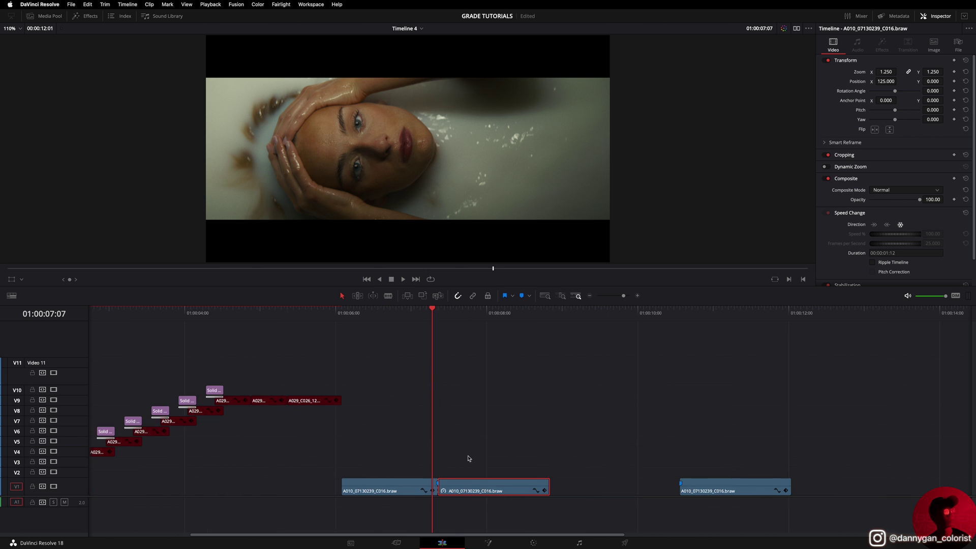
scroll(468, 460, left, 8)
scroll(633, 462, left, 2)
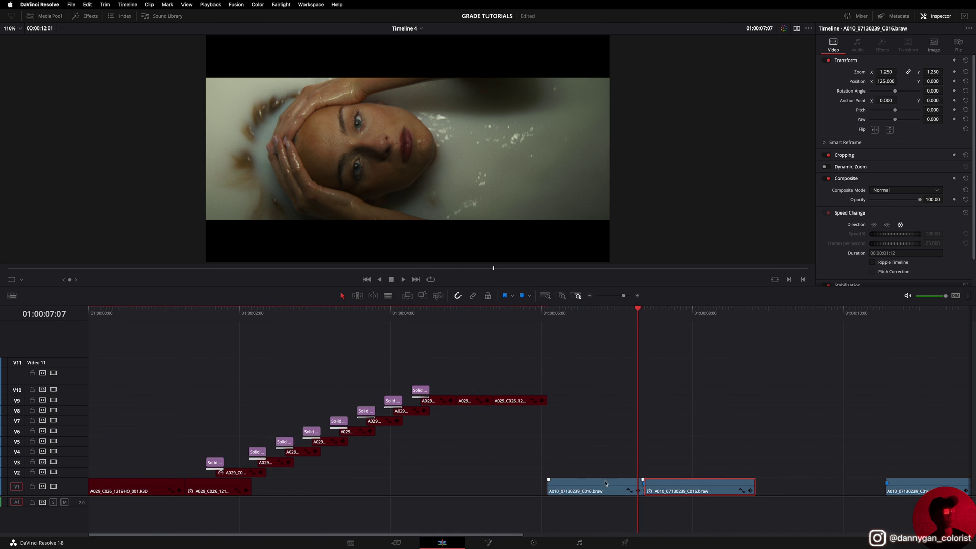
drag(606, 483, 144, 371)
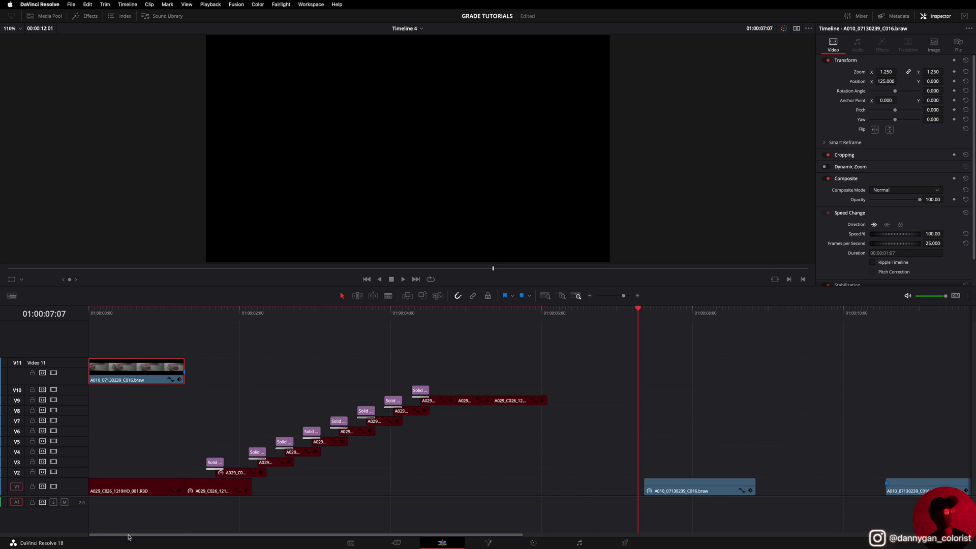
drag(667, 487, 214, 368)
click(192, 314)
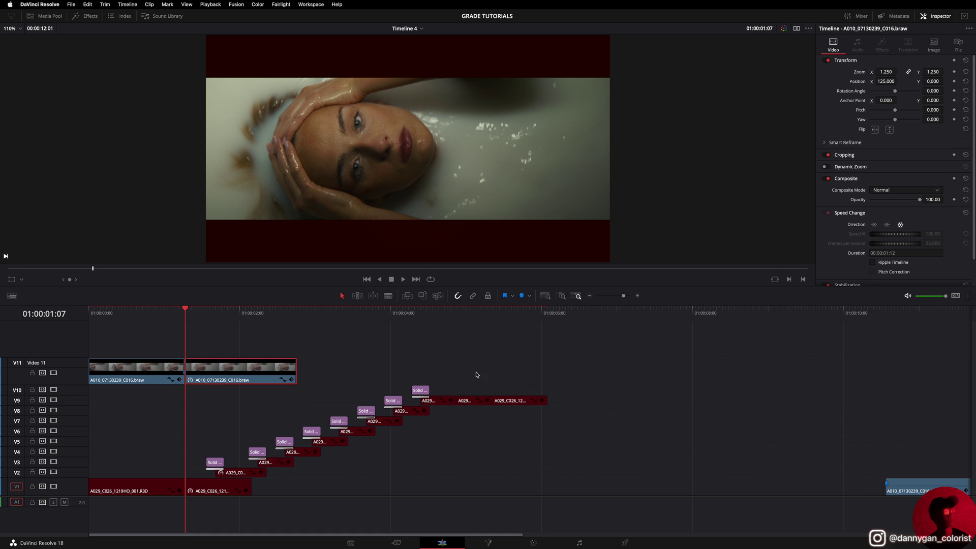
Step: Trim the second V11 freeze clip to 22 frames and Alt-drag a copy onto new track V12
drag(477, 375, 219, 495)
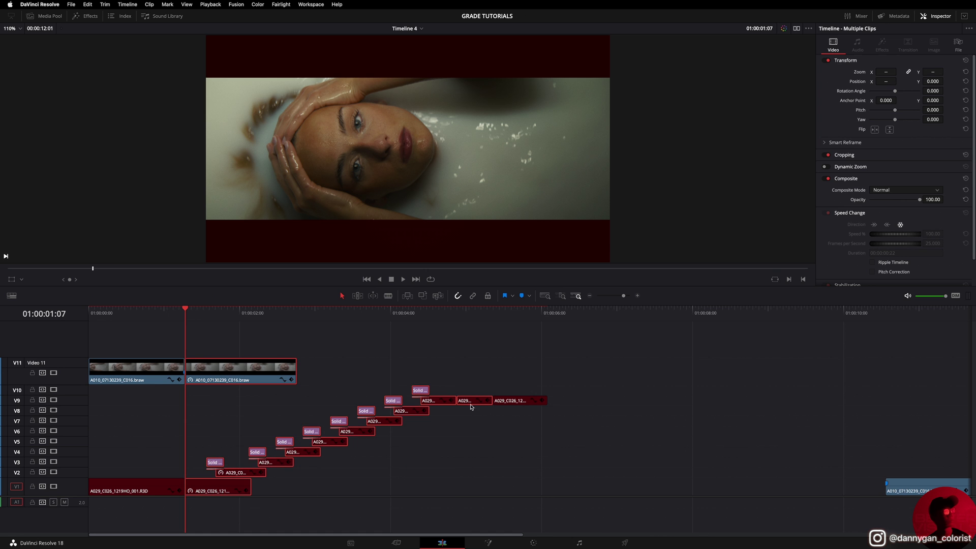
click(530, 370)
click(493, 311)
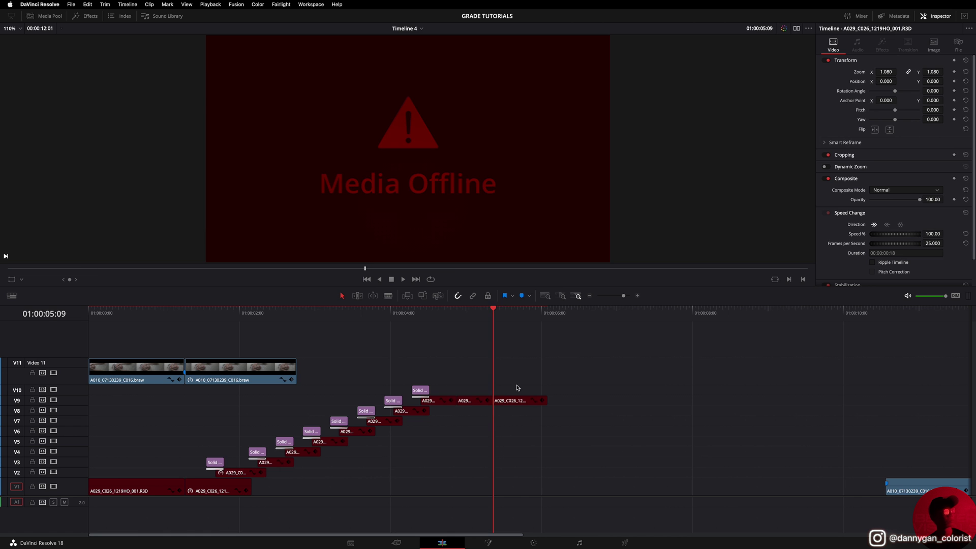
click(185, 312)
click(223, 369)
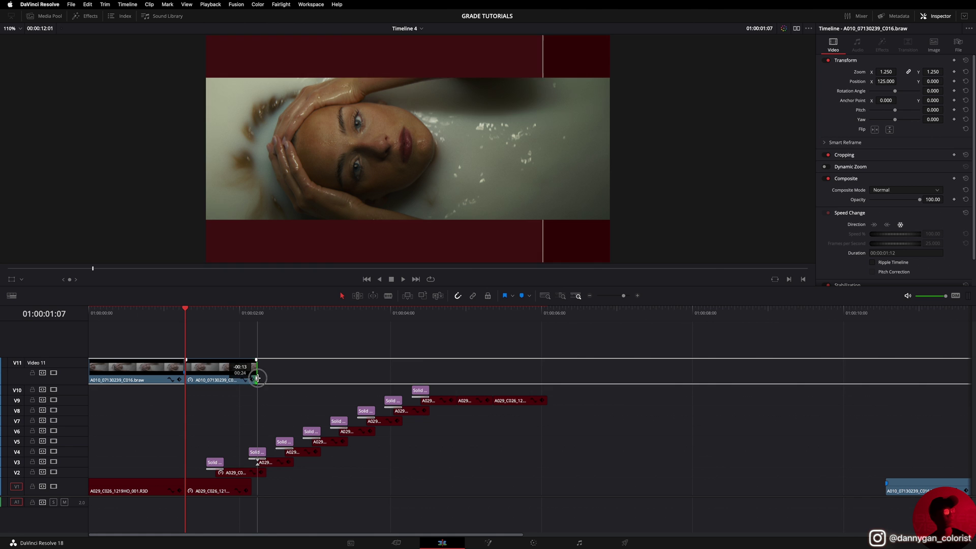
drag(258, 378, 250, 377)
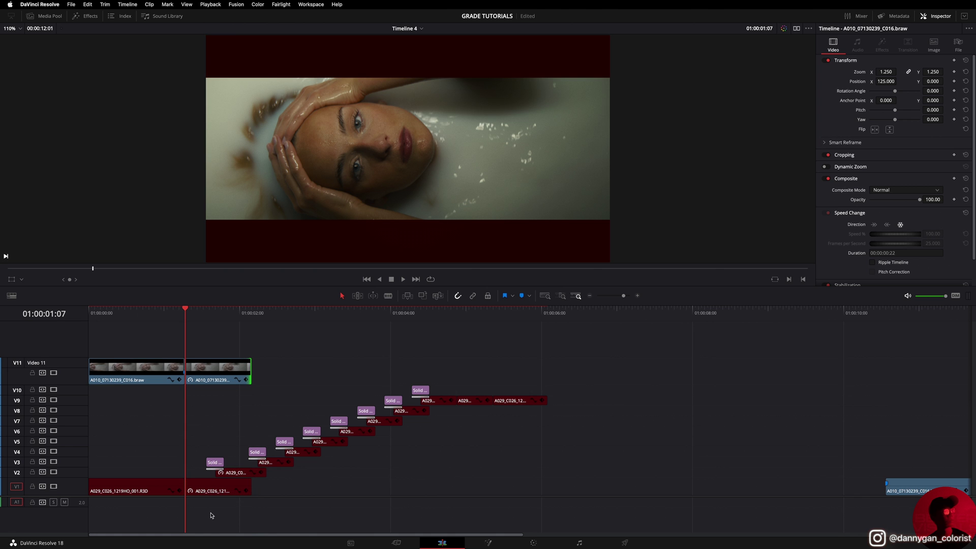
drag(215, 376, 216, 351)
click(237, 352)
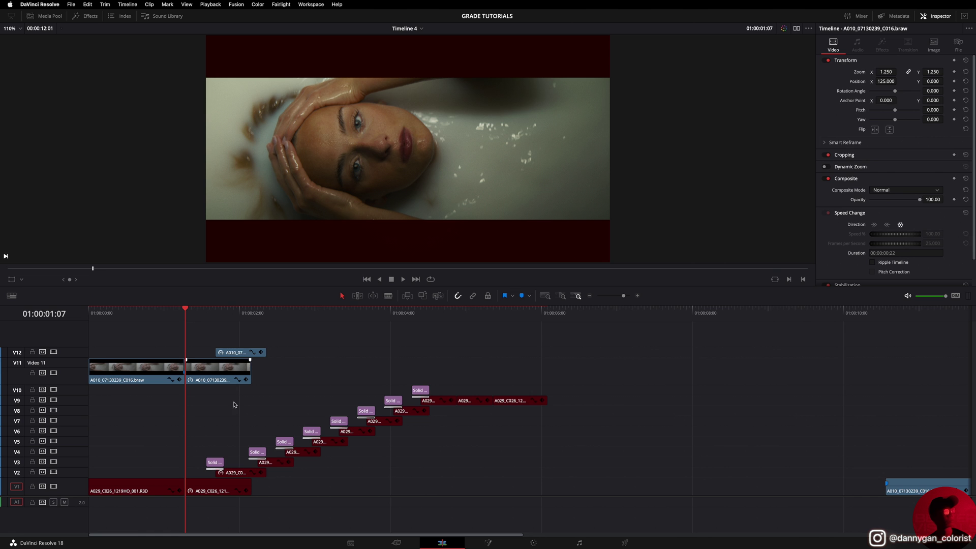
Step: Copy the Solid clip from V3 up onto track V13 at the same position
click(217, 462)
click(208, 315)
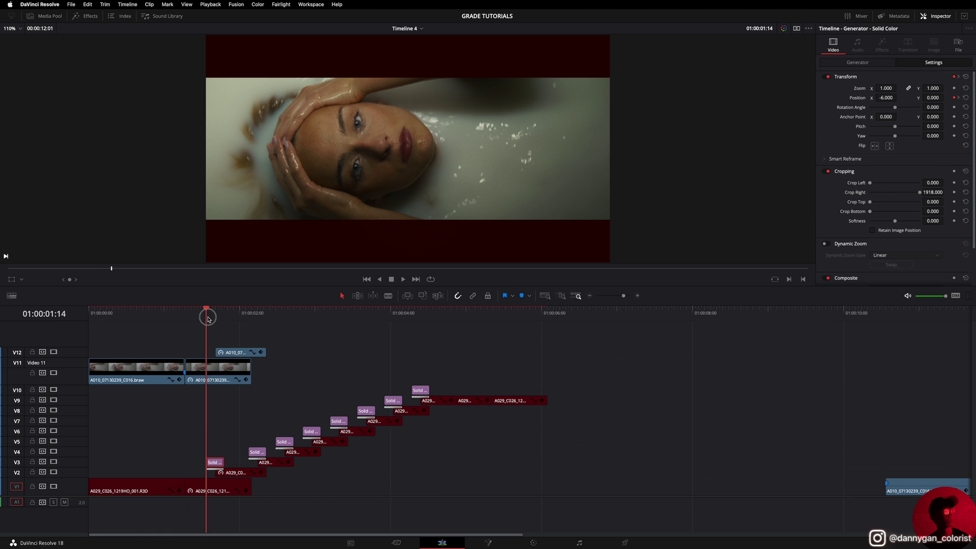
drag(218, 463, 216, 343)
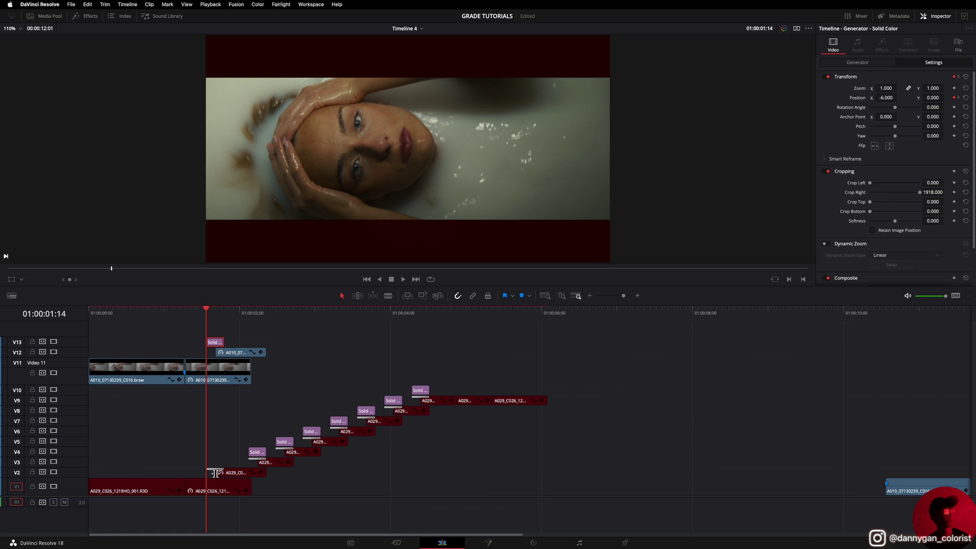
key(super+z)
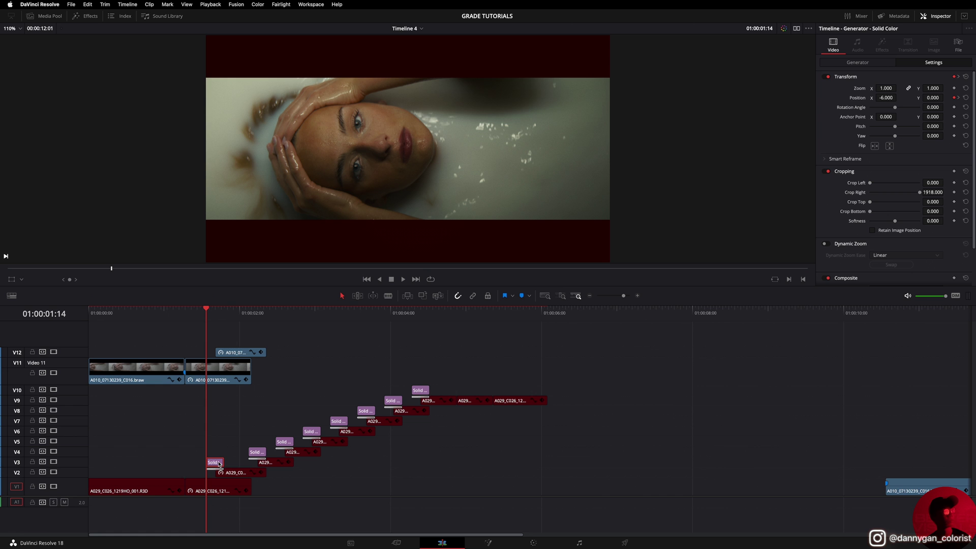
drag(218, 464, 218, 341)
click(214, 469)
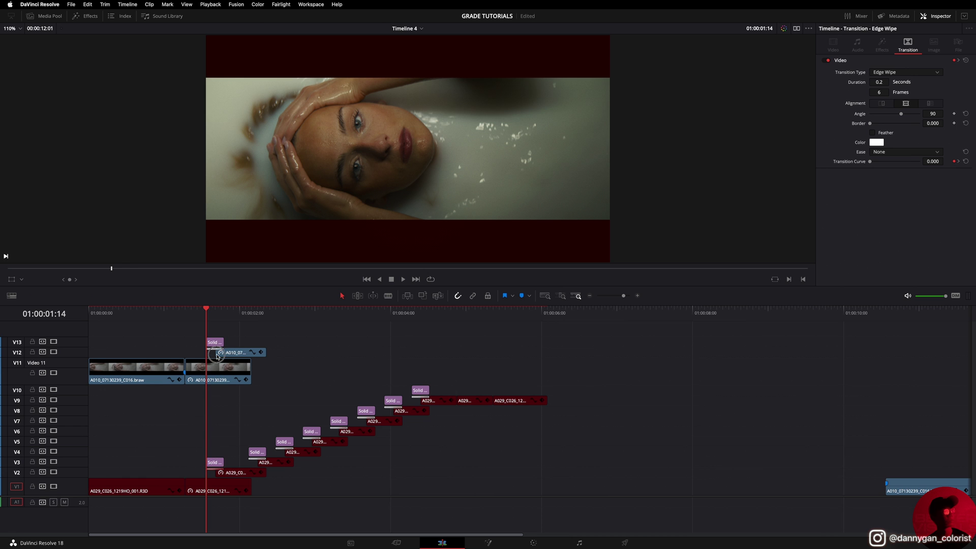
Step: Alt-drag Solid+A010 pairs up one track and later each time, shrinking the viewer to see more tracks
drag(249, 327, 294, 342)
click(248, 311)
ctrl+click(300, 344)
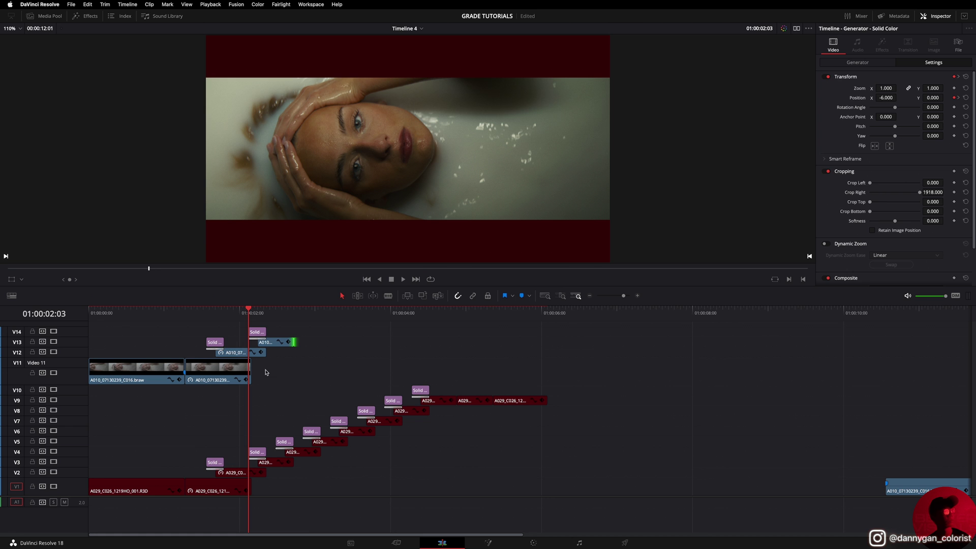
click(79, 500)
scroll(80, 497, up, 1)
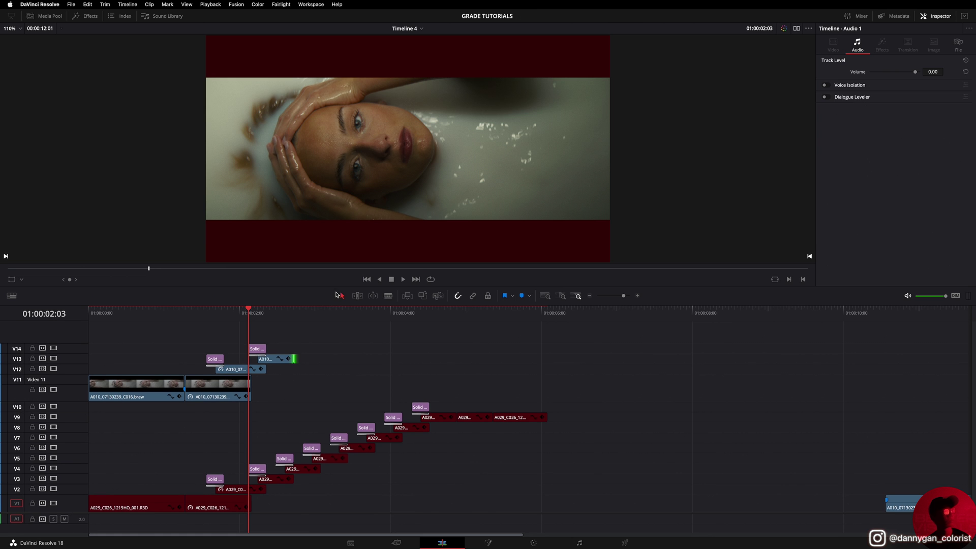
drag(338, 285, 339, 196)
mouse_move(295, 311)
mouse_down()
mouse_move(254, 350)
mouse_move(346, 311)
mouse_move(497, 279)
mouse_move(473, 283)
mouse_move(478, 294)
mouse_up()
Step: Remove the V19 wipe, butt the A010 clips together, add the last clip and extend it 10 frames
key(ctrl+z)
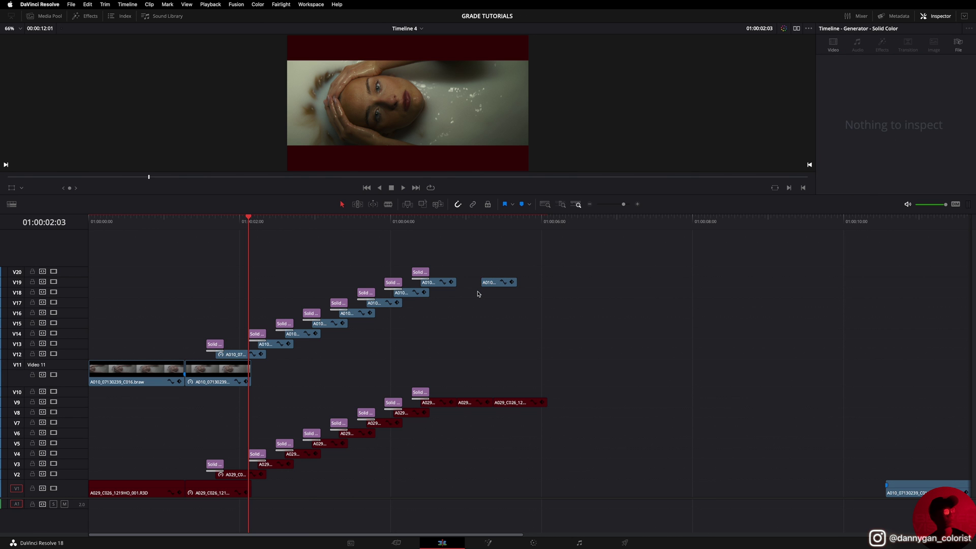
drag(488, 285, 464, 285)
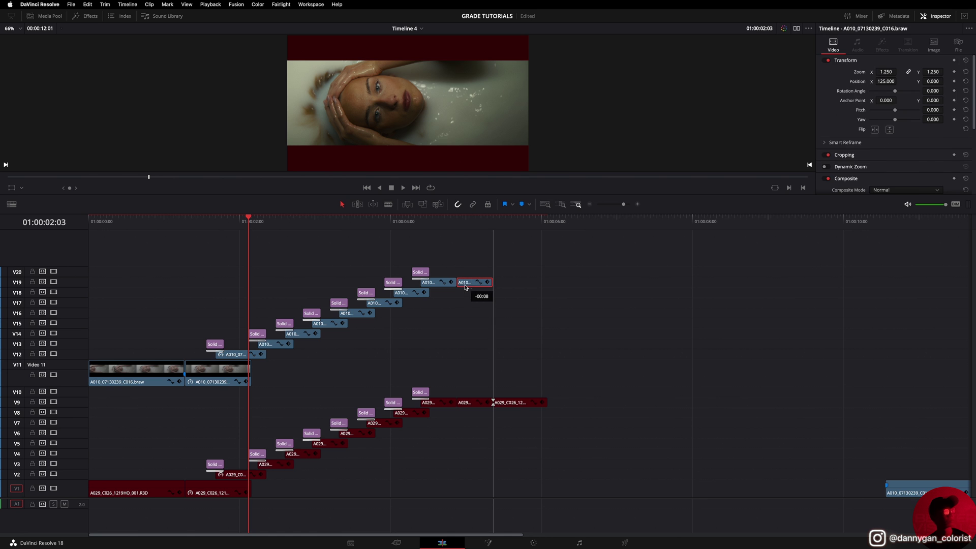
drag(911, 489, 519, 283)
click(475, 222)
key(space)
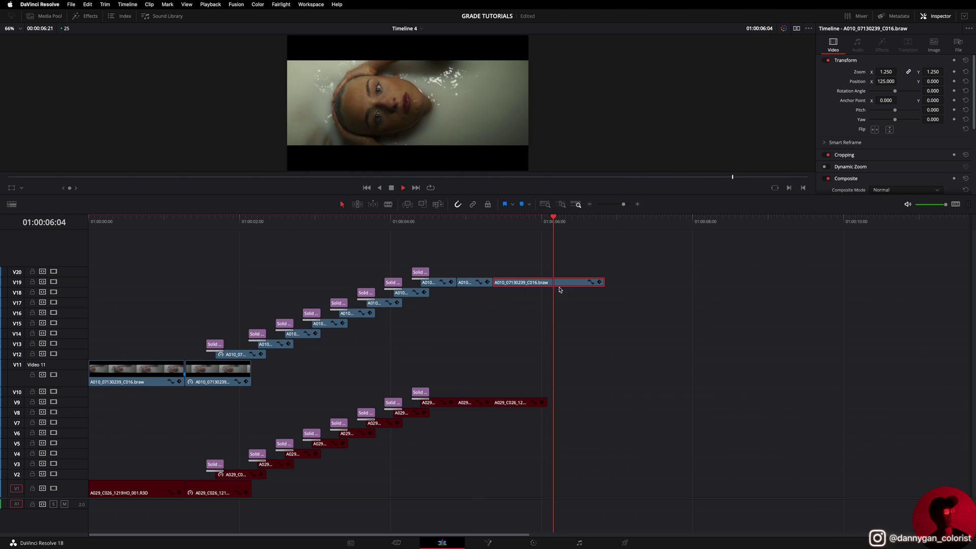
key(space)
drag(604, 282, 544, 287)
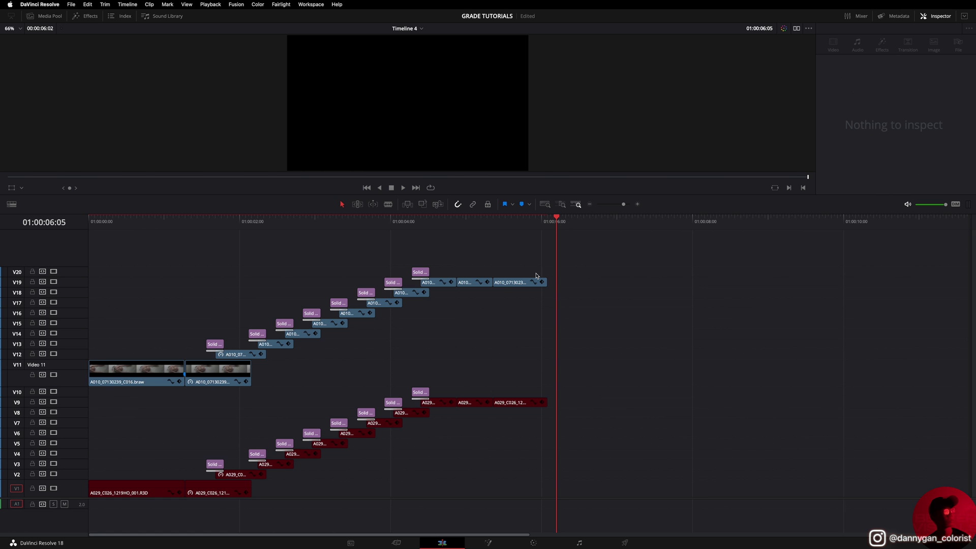
click(547, 221)
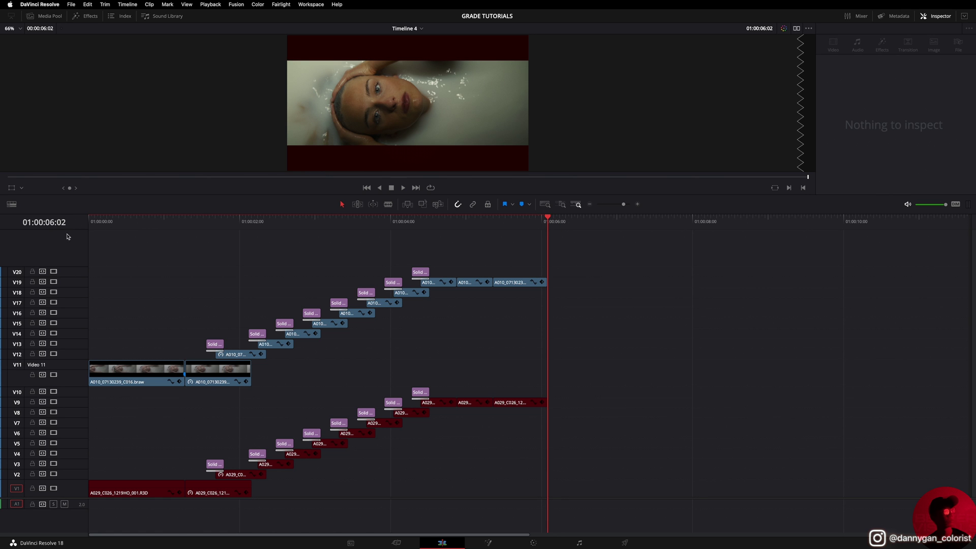
Step: Move the A010 staircase onto V1–V10 after the A029 stack and delete empty tracks
drag(525, 248, 602, 505)
click(543, 430)
right_click(62, 249)
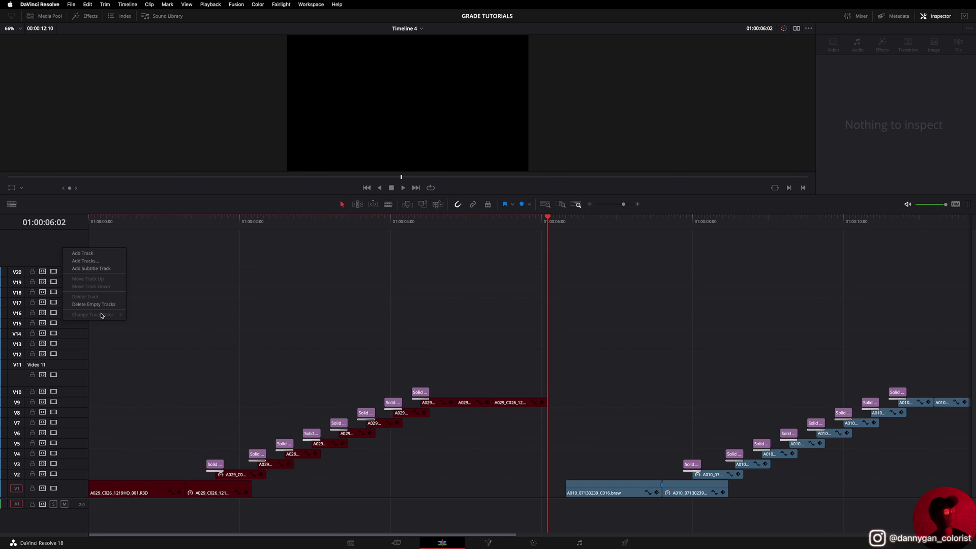
click(102, 305)
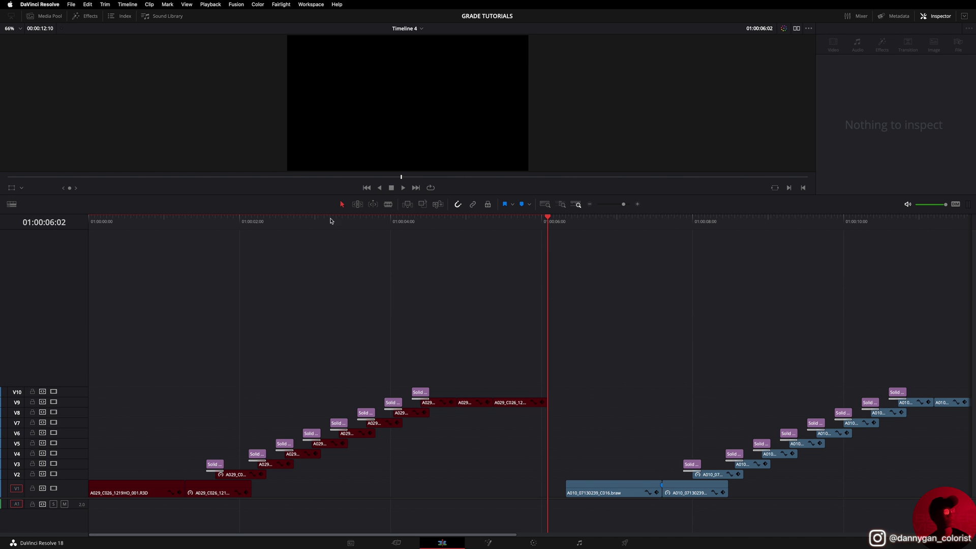
Step: Enlarge the viewer and play the stepped A010 stack from 01:00:06:08
drag(366, 196, 373, 346)
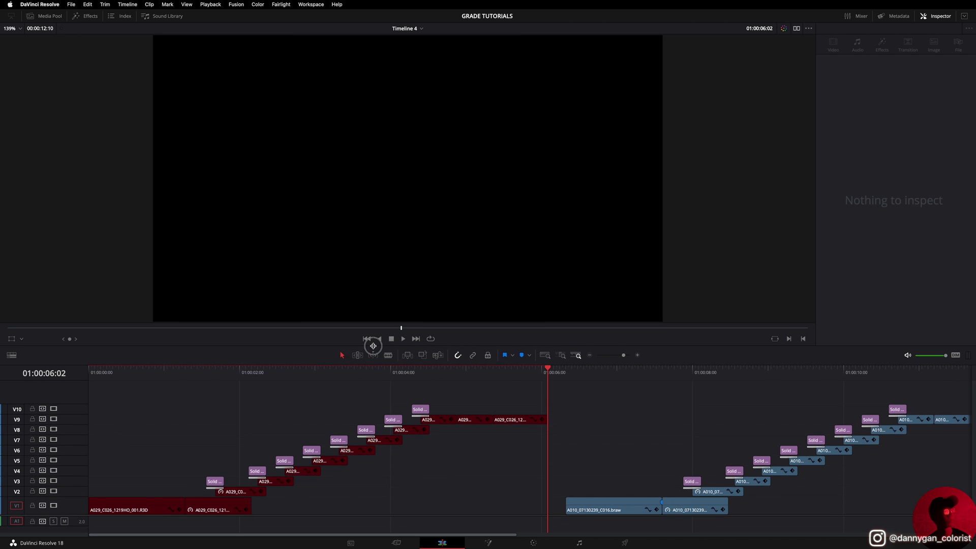
click(584, 370)
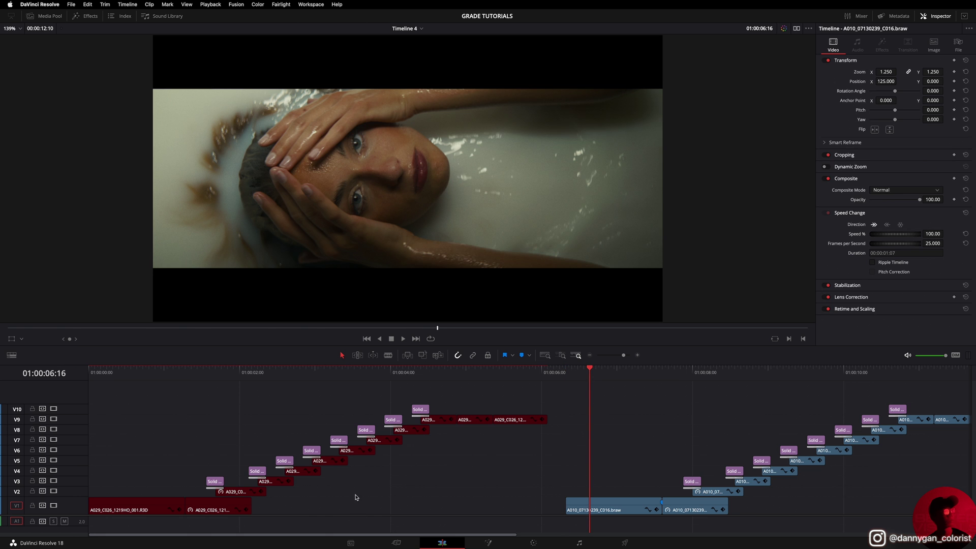
scroll(356, 497, right, 10)
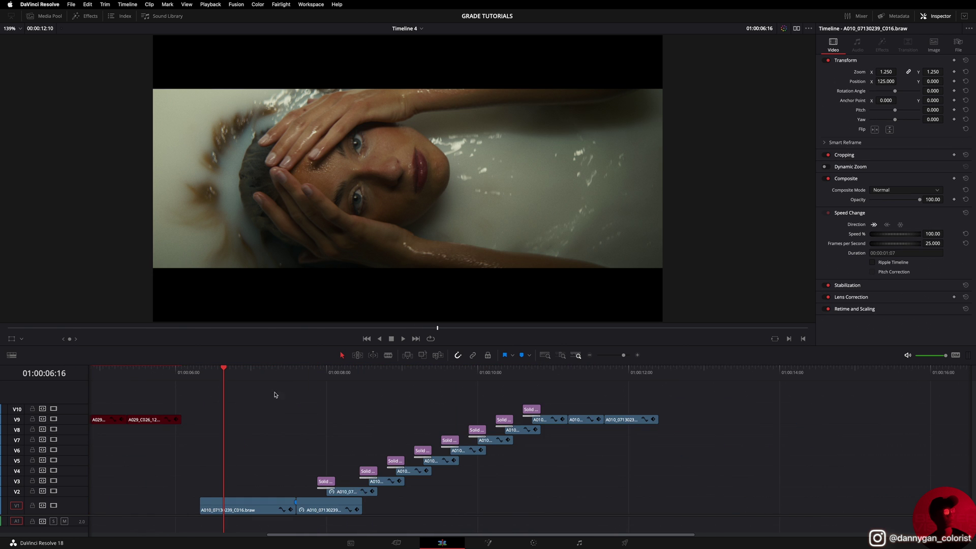
scroll(258, 413, right, 2)
key(space)
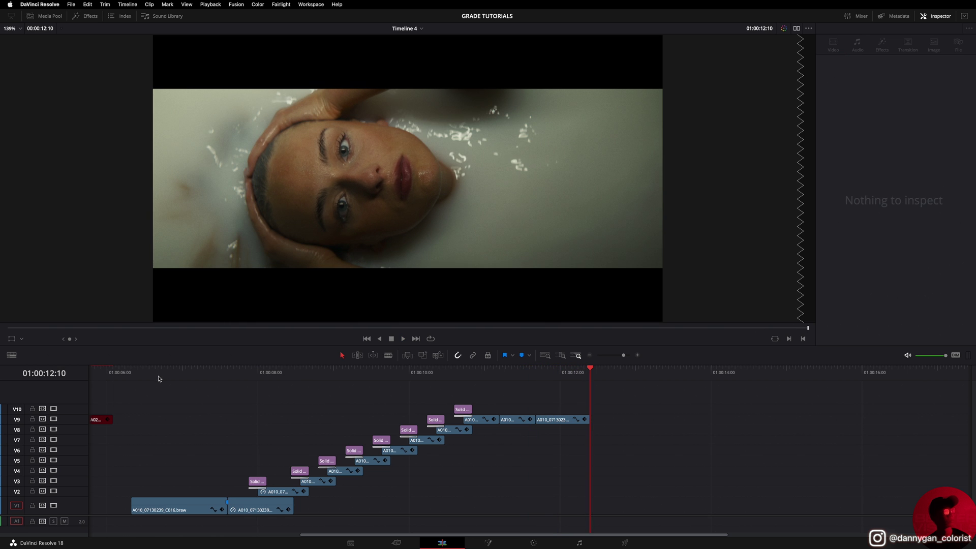
click(133, 374)
key(space)
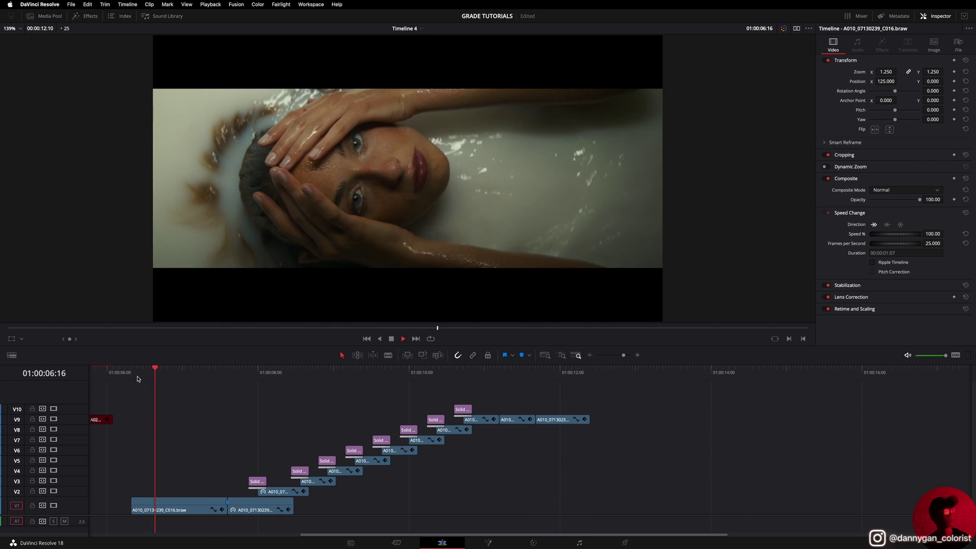
click(255, 510)
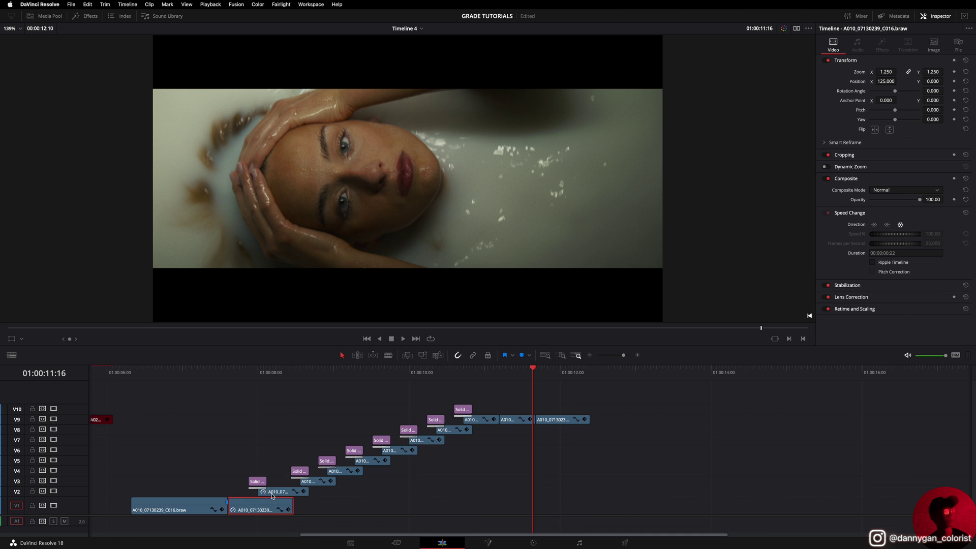
Step: Select each A010 clip up the stack from V2 to V9, stepping the playhead to 01:00:08:07
click(272, 493)
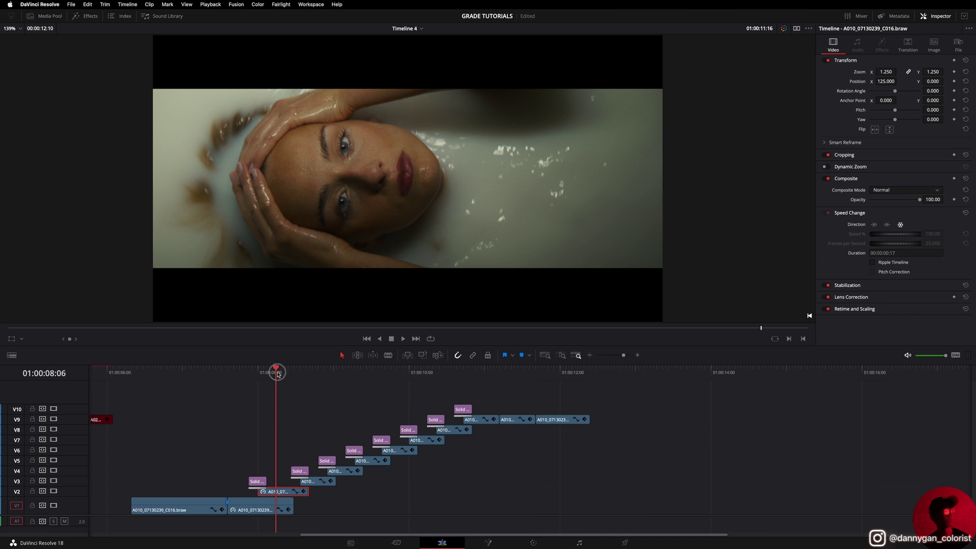
click(280, 373)
drag(280, 374, 283, 374)
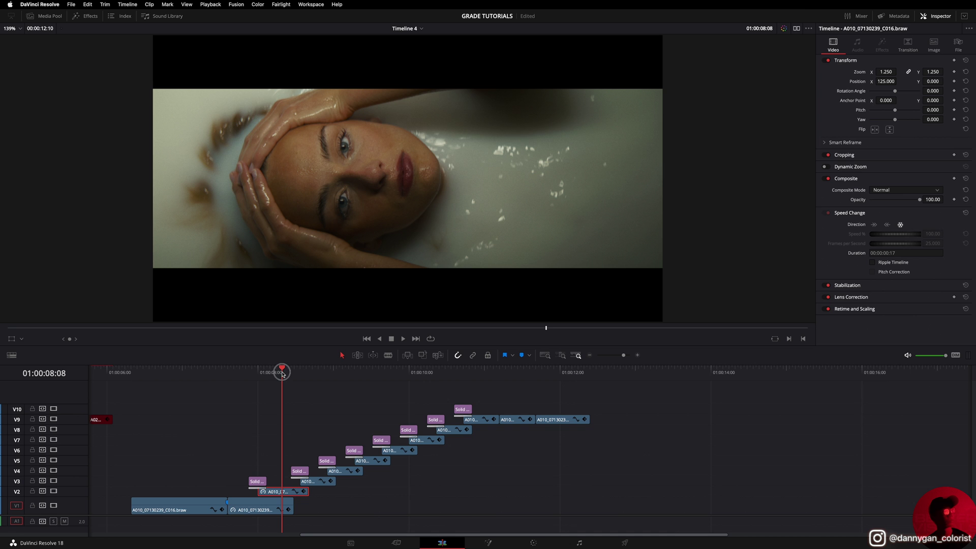
click(312, 483)
click(337, 472)
click(379, 461)
click(392, 451)
click(417, 440)
click(444, 430)
click(471, 419)
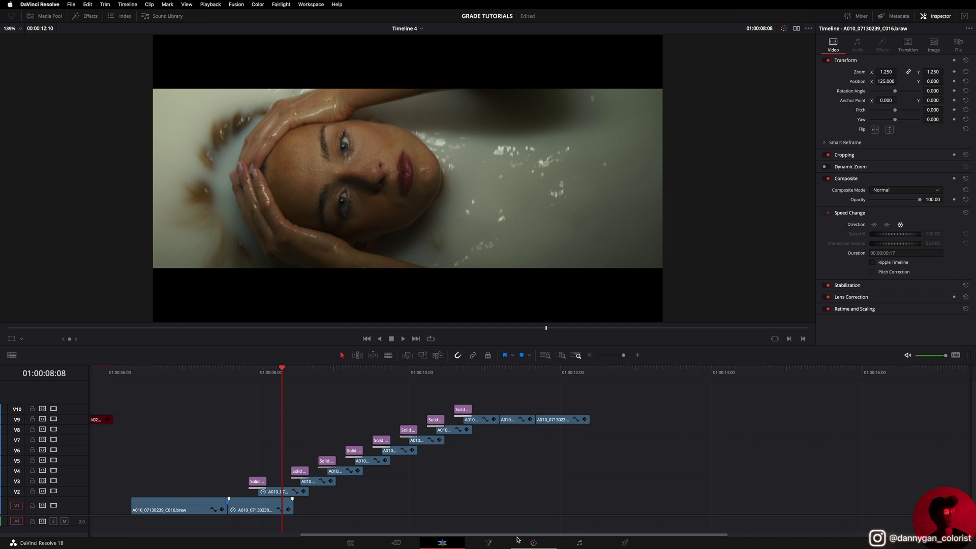
Step: Open the Color page at 01:00:09:01 with the Clips thumbnail strip shown
mouse_move(280, 374)
mouse_down()
mouse_move(342, 373)
mouse_move(276, 372)
mouse_up()
click(533, 543)
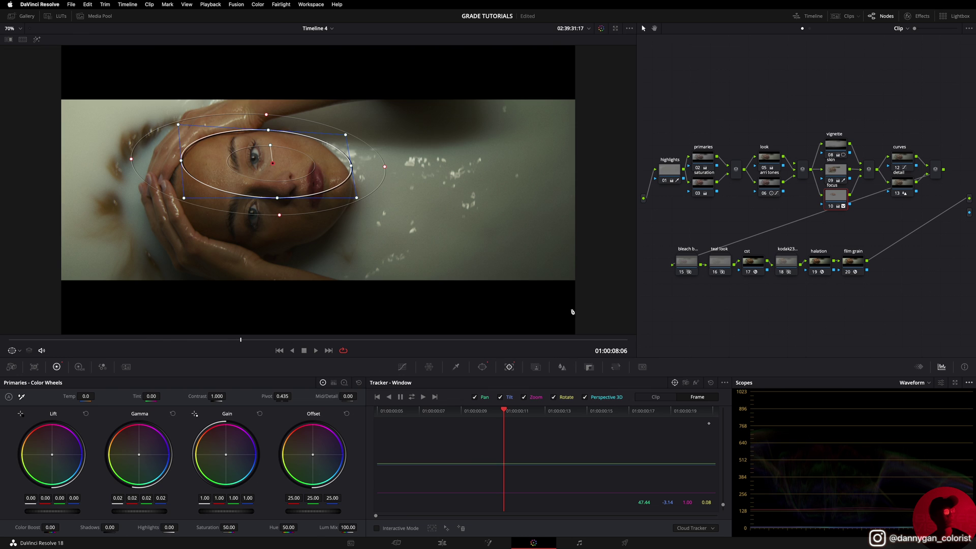
click(836, 17)
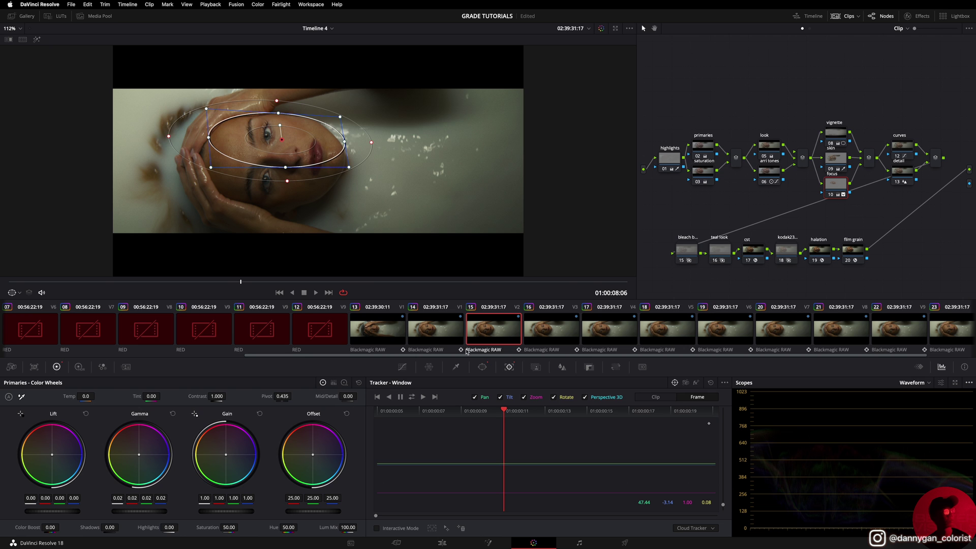
Step: Review clips 13 and 14 in playback, then load clip 15 for grading
click(401, 335)
key(space)
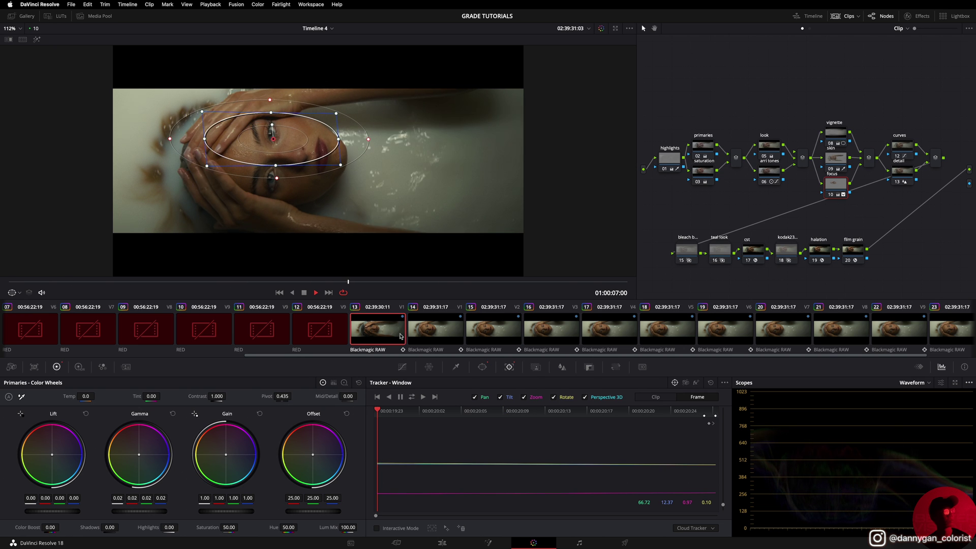
click(441, 335)
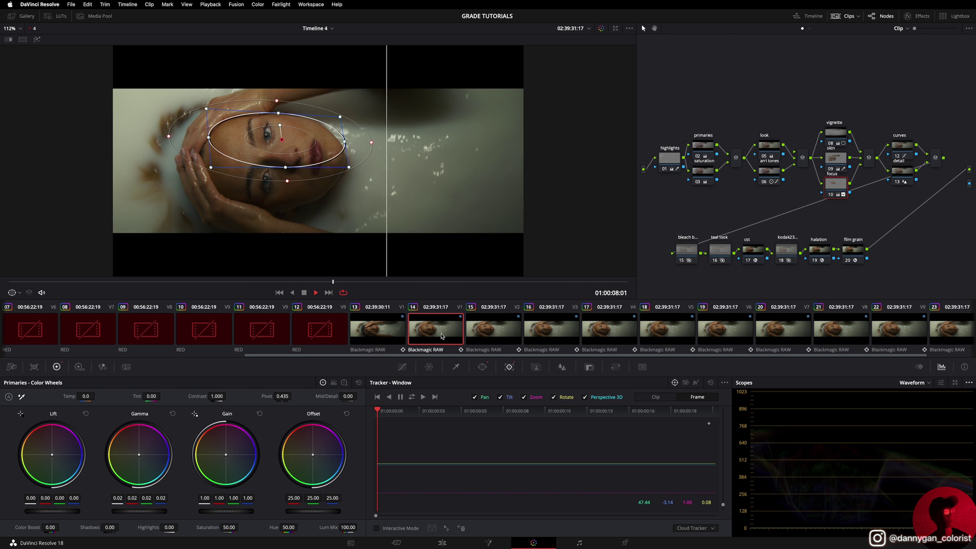
key(space)
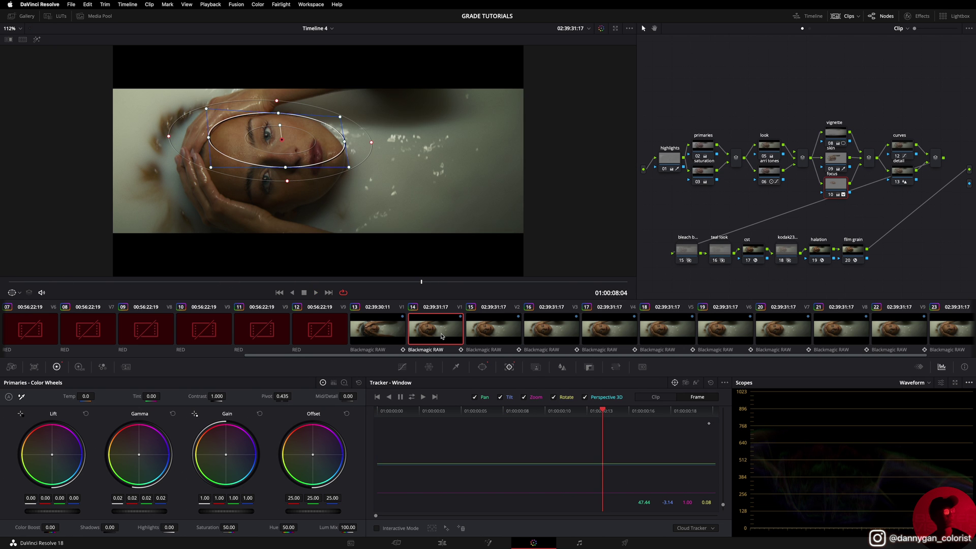
click(487, 334)
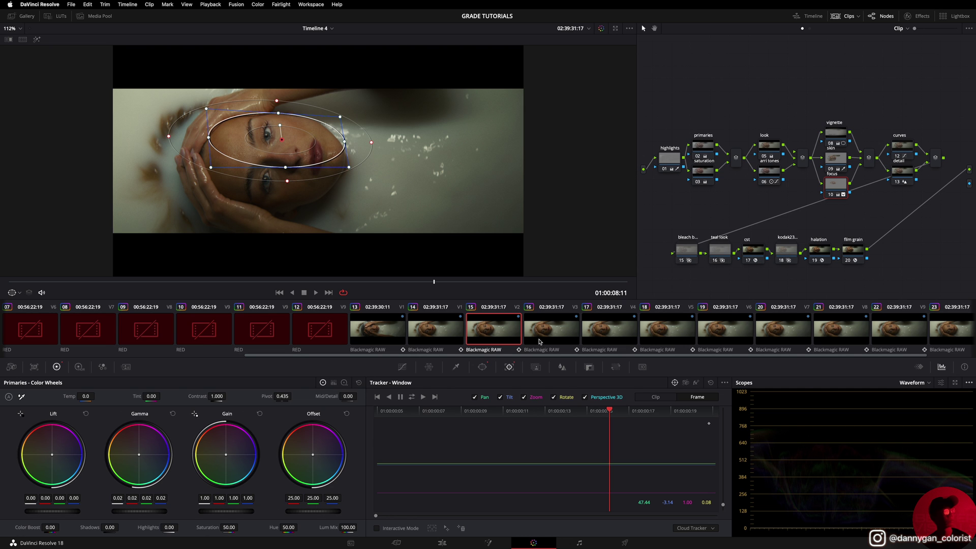
scroll(541, 342, right, 2)
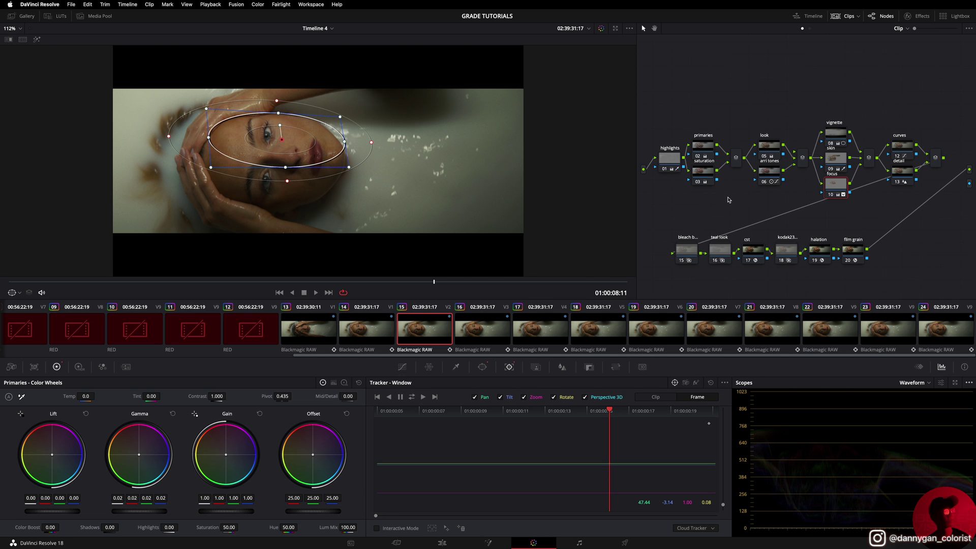
Step: Disable all grade nodes on clips 15 and 16
click(488, 330)
click(435, 330)
key(shift+d)
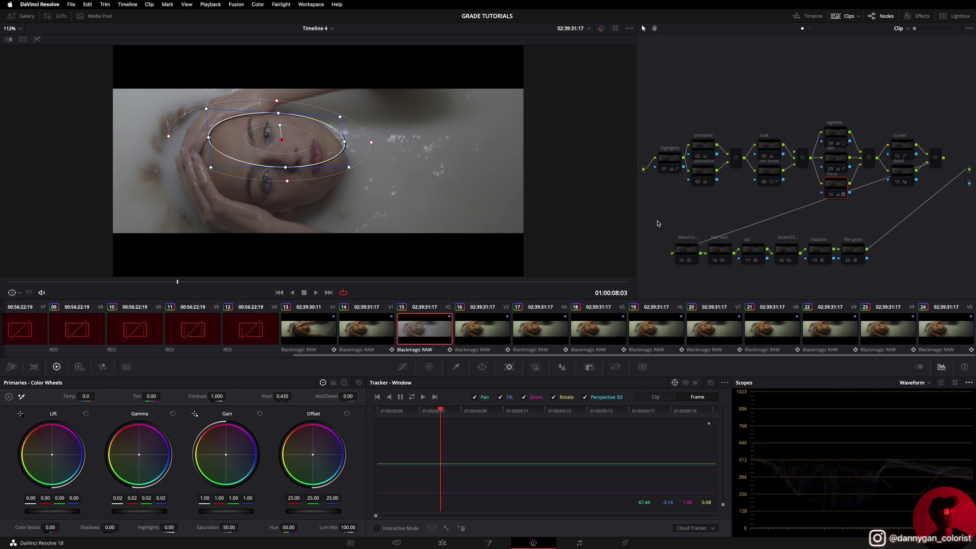
click(403, 367)
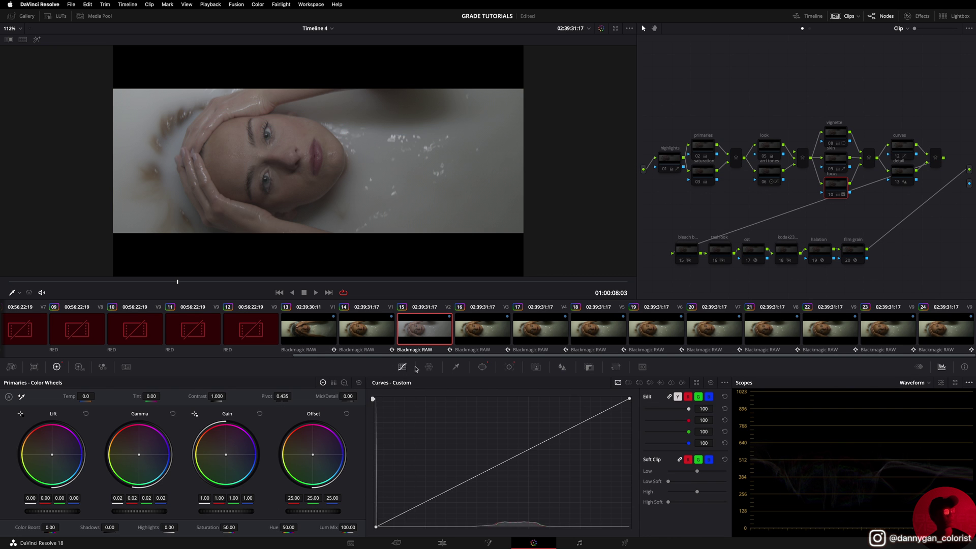
click(478, 336)
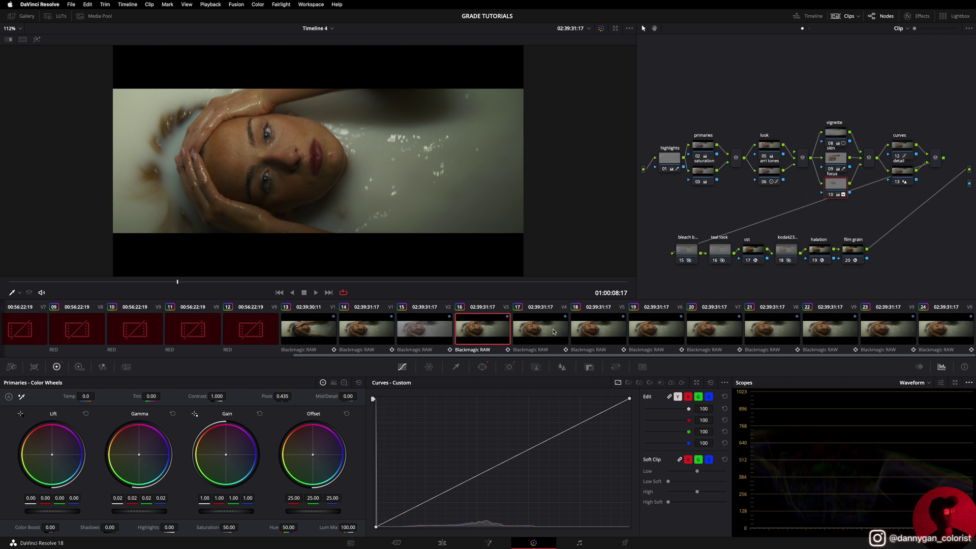
key(shift+d)
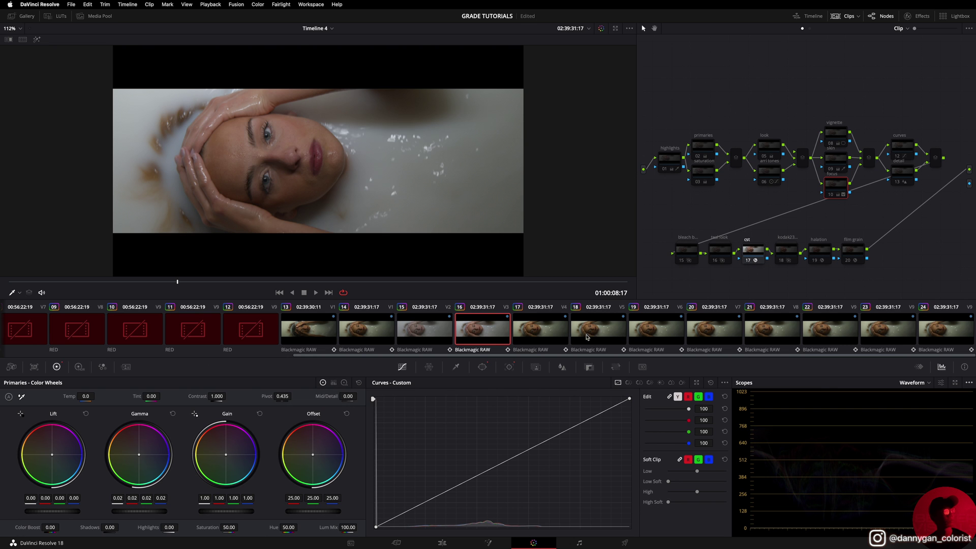
Step: On clip 17, re-enable only the cst, primaries and highlights nodes
click(554, 333)
click(748, 259)
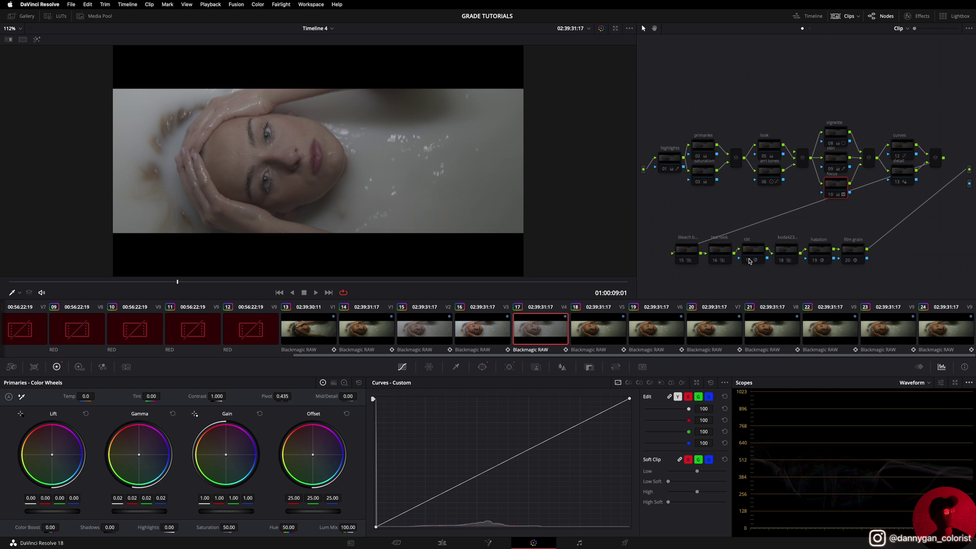
click(698, 157)
click(666, 170)
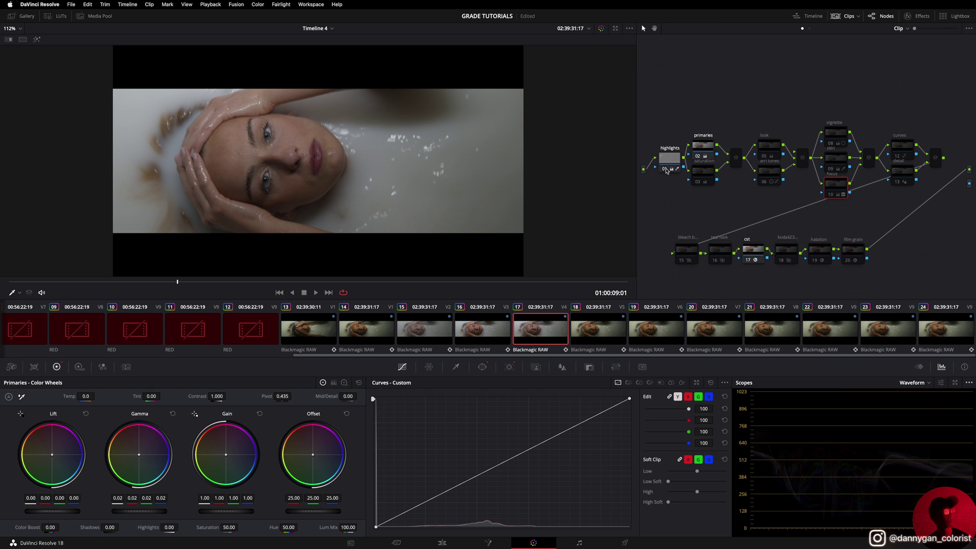
Step: Disable clip 18's grade nodes except node 03, then load clip 19
click(598, 330)
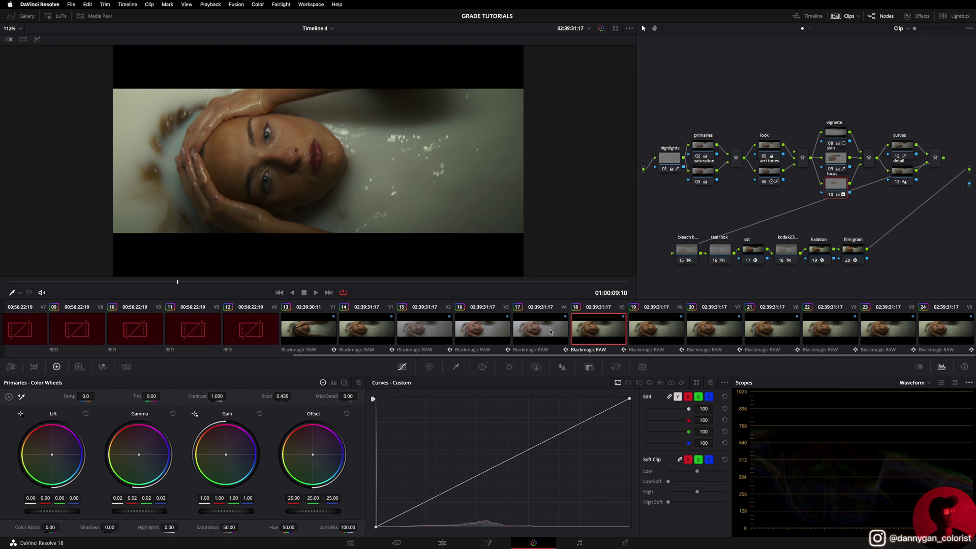
key(alt+d)
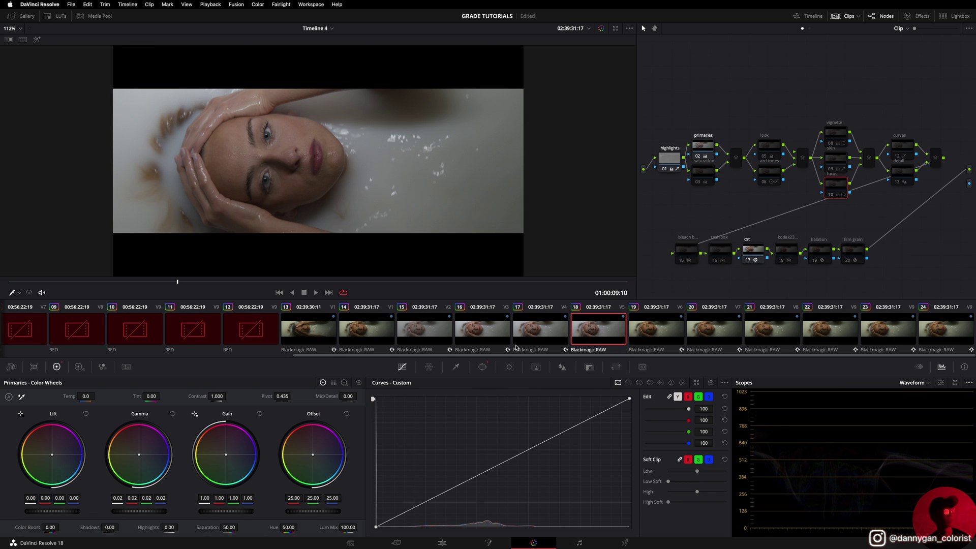
click(698, 182)
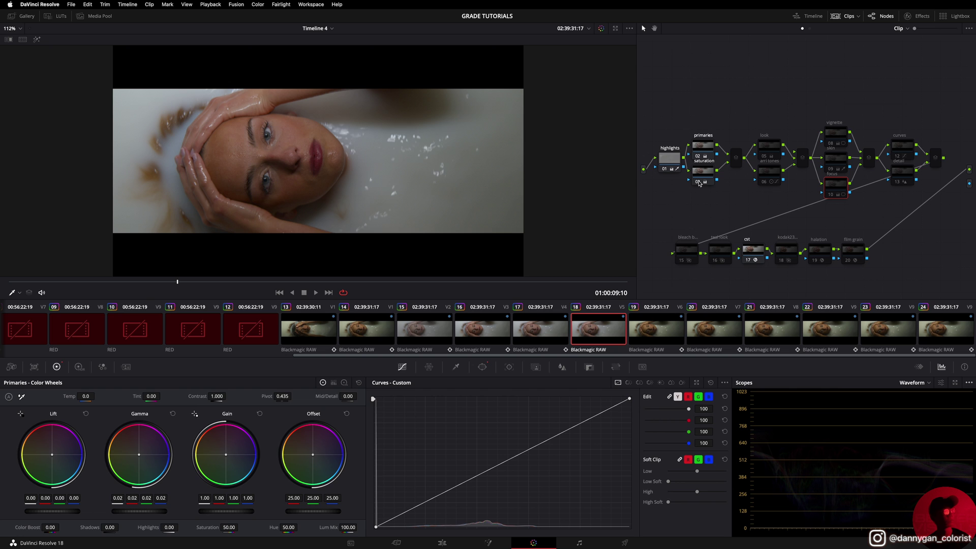
click(655, 332)
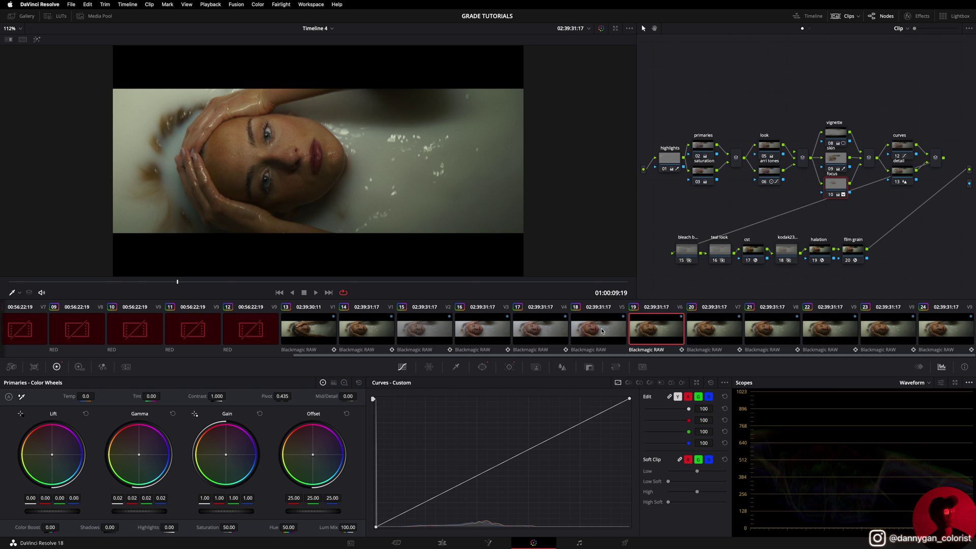
Step: On clip 19, disable the later grade nodes but keep node 05 (arri tones) and node 06 enabled
key(alt+d)
click(764, 158)
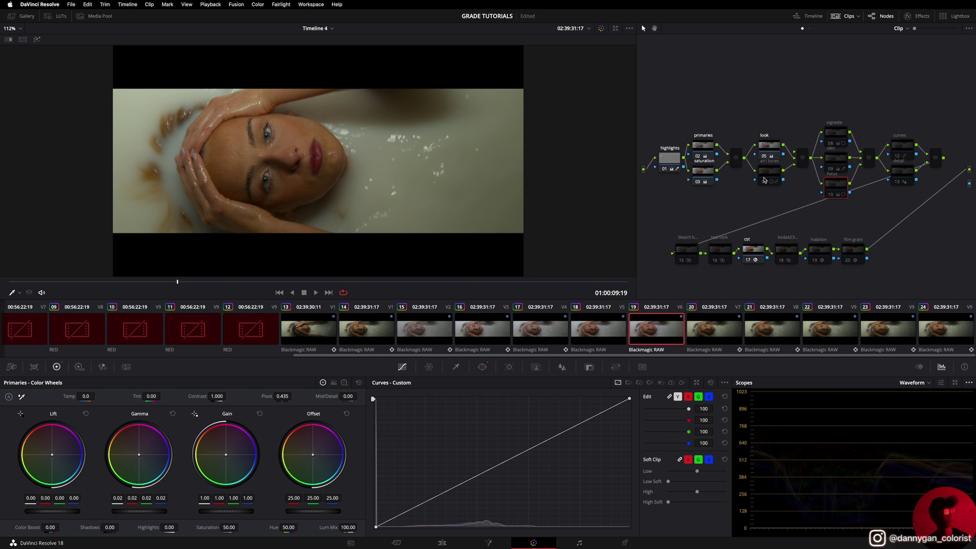
click(764, 182)
Step: Select clip 20 and enable its vignette (08), skin (09) and focus (10) nodes
click(704, 339)
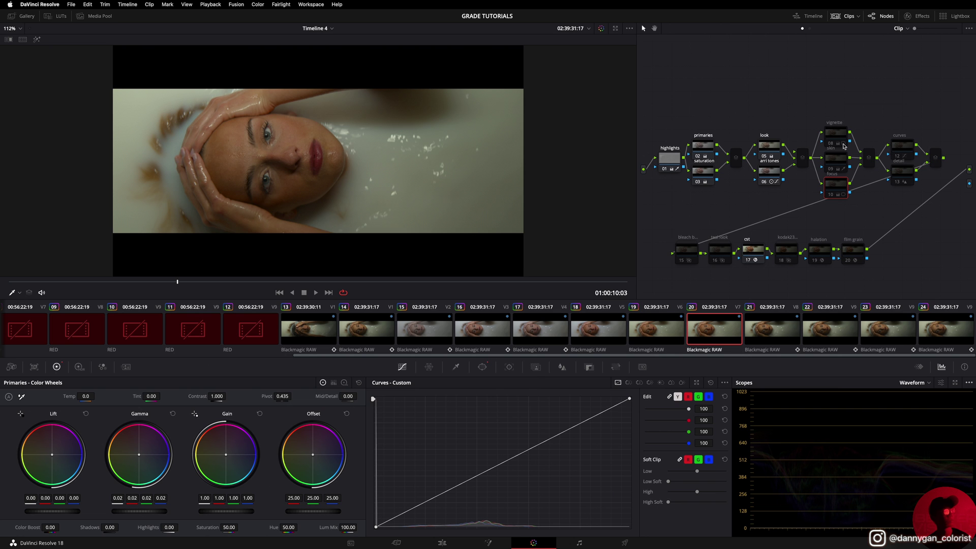
click(834, 146)
click(833, 145)
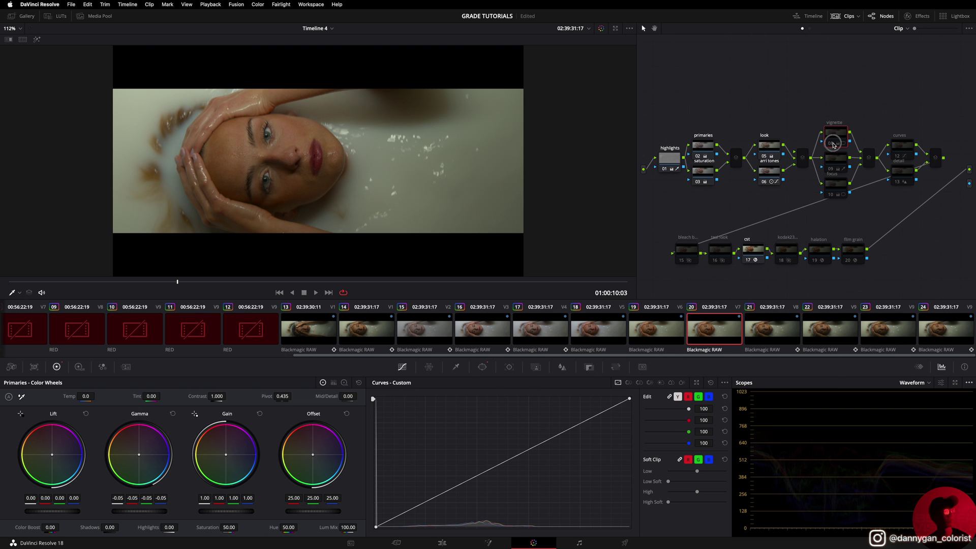
click(831, 170)
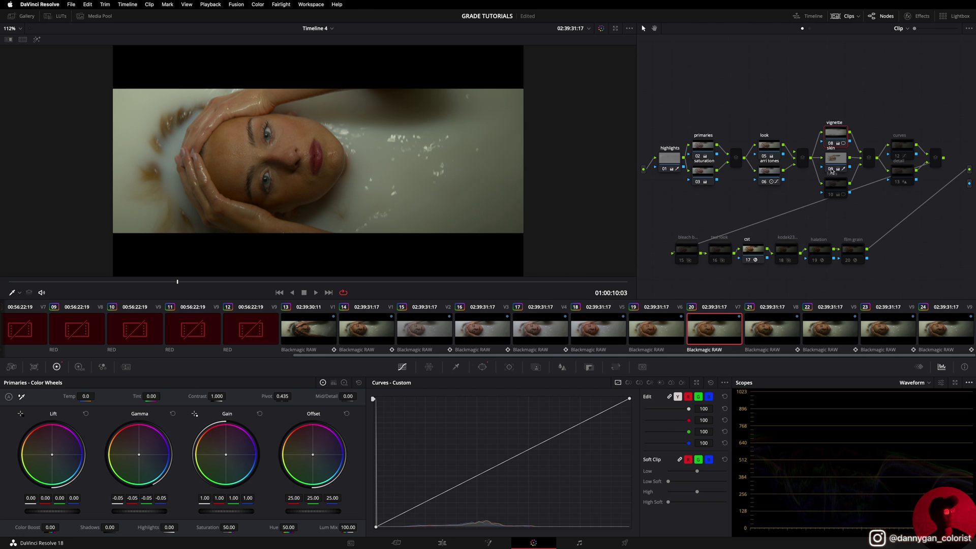
click(831, 195)
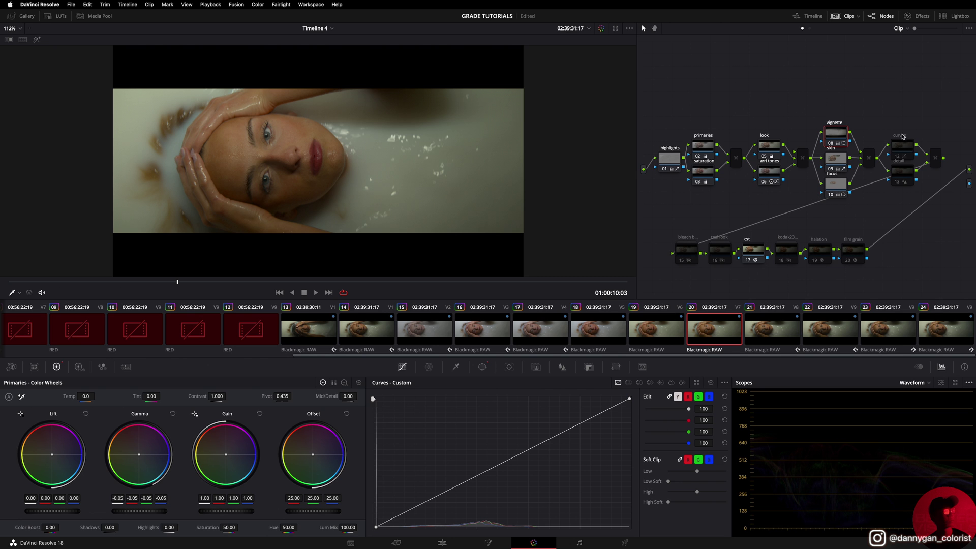
Step: Play back and compare clip 20's grade against neighbouring clips 19, 21, 22 and 23
click(830, 329)
key(space)
key(space)
click(887, 331)
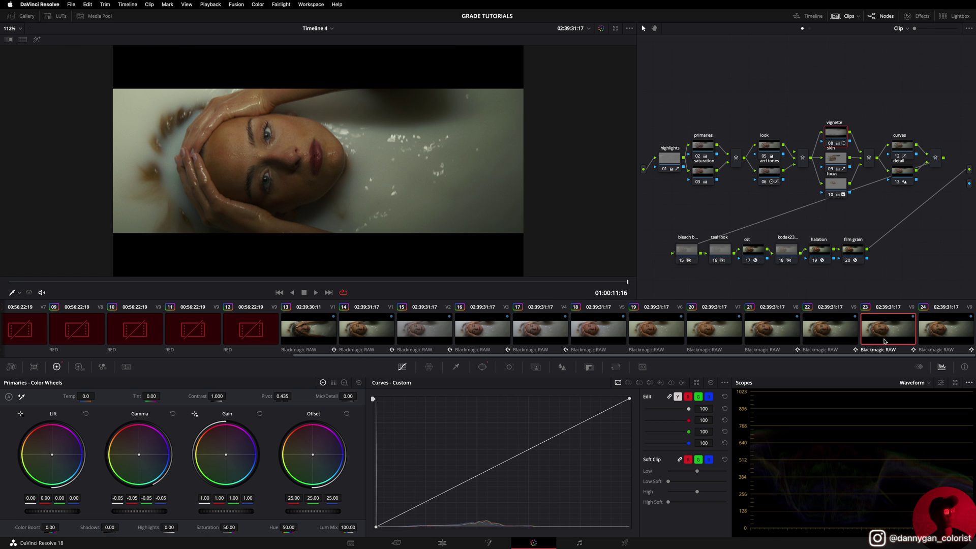
click(826, 334)
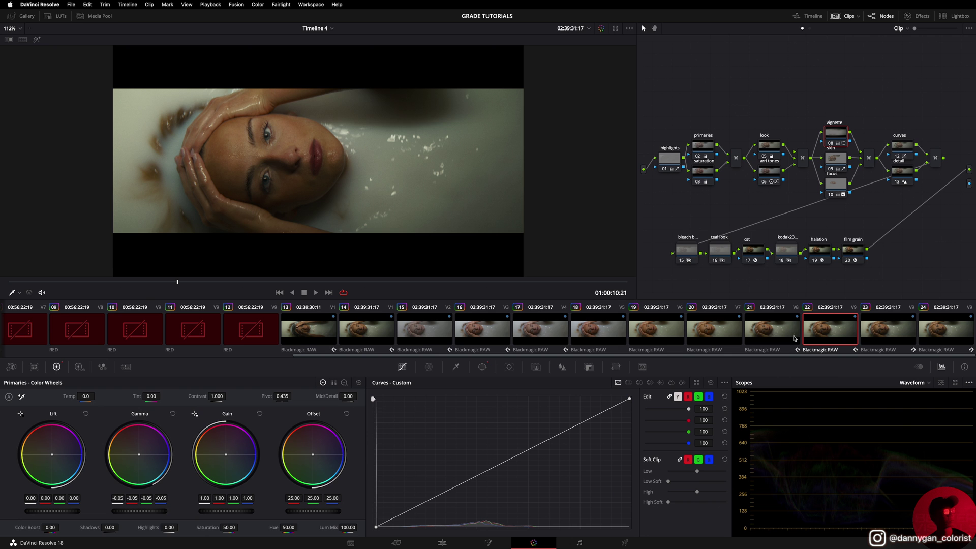
click(767, 334)
click(716, 333)
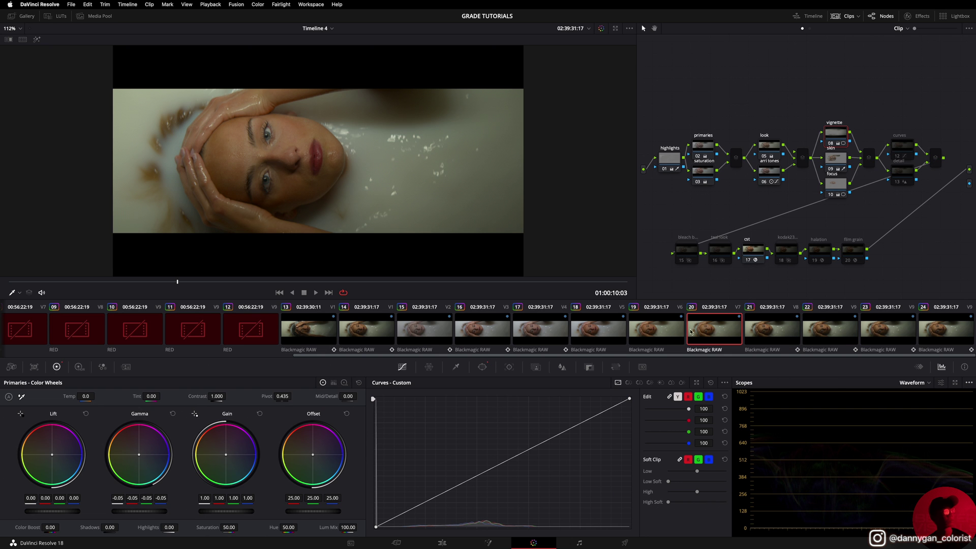
click(767, 331)
click(652, 336)
click(714, 334)
click(762, 334)
click(714, 333)
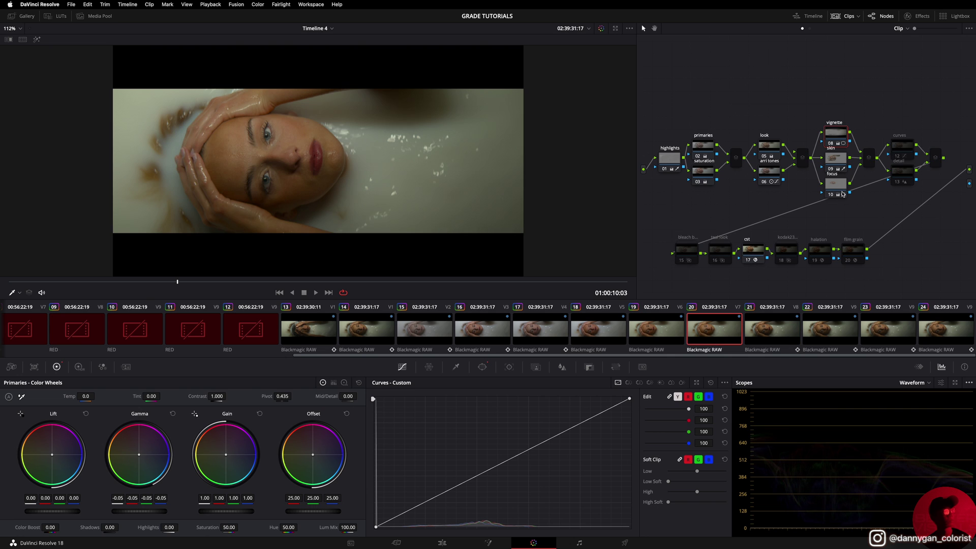
Step: Enable clip 20's curves (12) and detail (13) nodes, then compare it with earlier clips
click(896, 157)
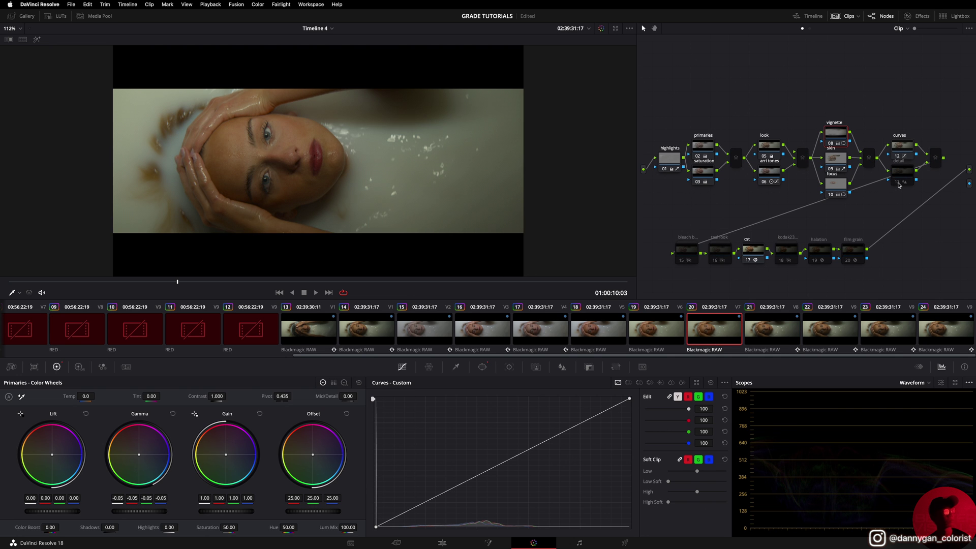
click(898, 183)
click(657, 331)
click(712, 331)
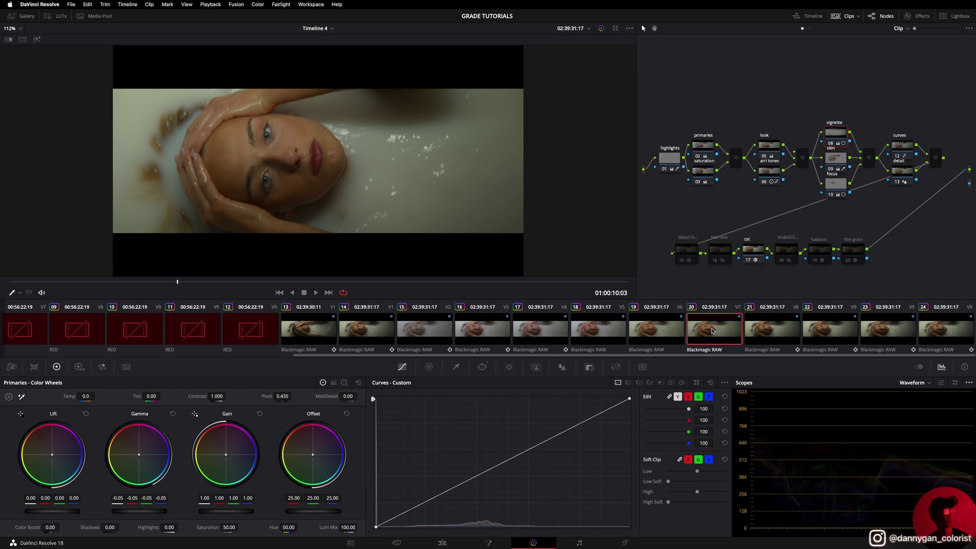
click(657, 332)
click(610, 336)
click(656, 333)
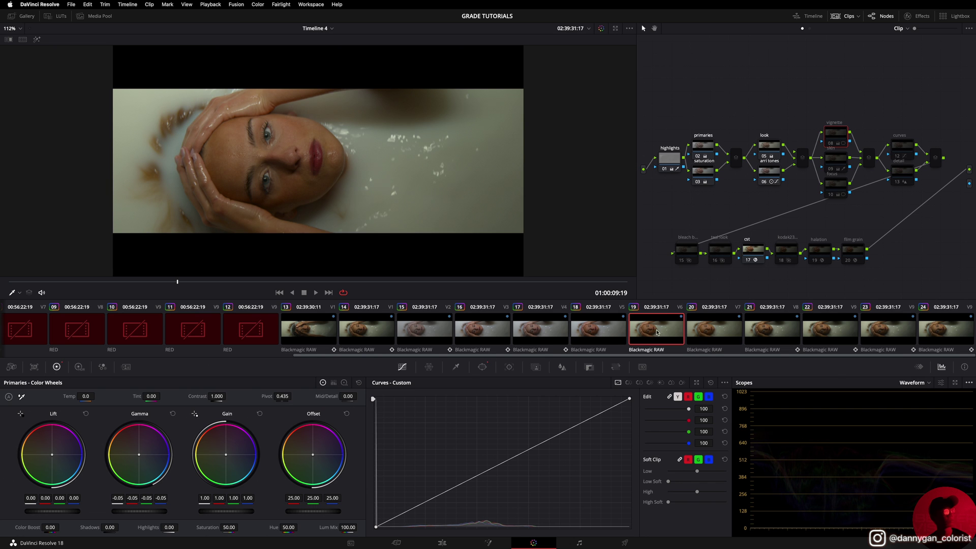
click(704, 331)
Step: Select clip 21 and disable its kodak, halation and film grain nodes
click(763, 330)
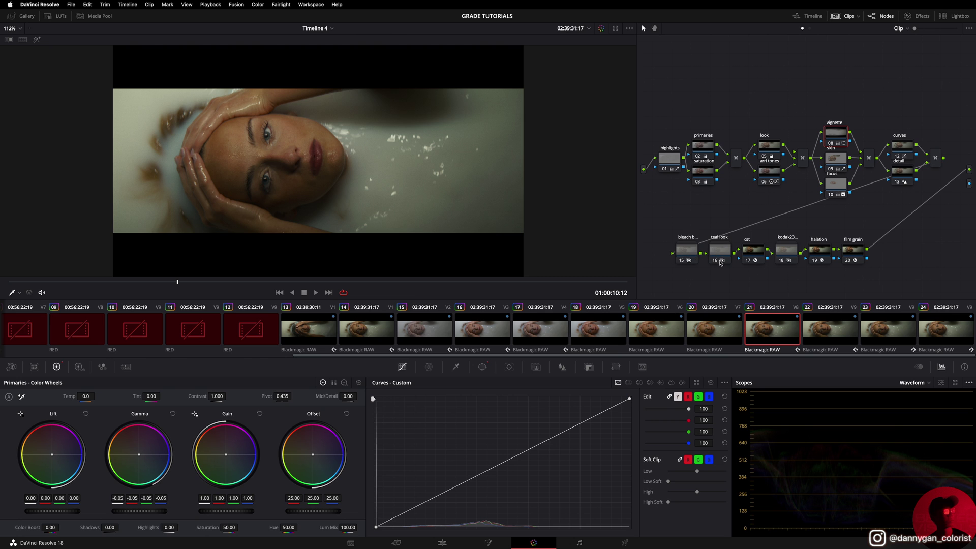
click(783, 261)
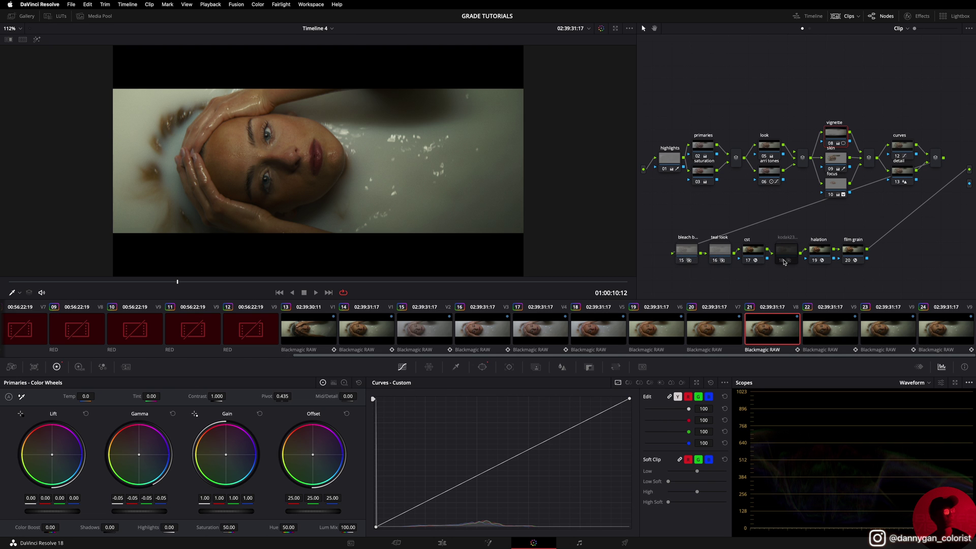
click(811, 261)
click(850, 260)
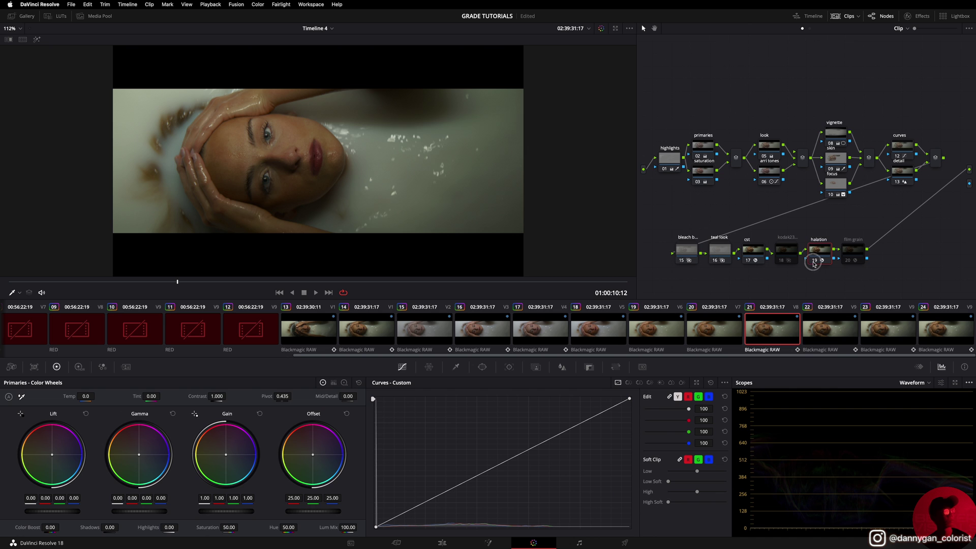
click(814, 262)
Step: Check the grades on clips 22, 23 and 24, the final fully graded step
click(824, 327)
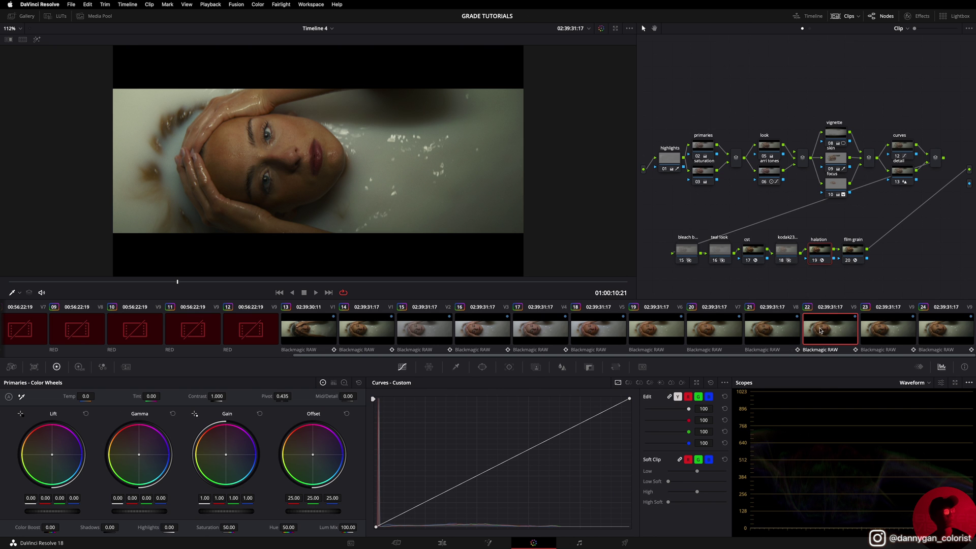
key(Right)
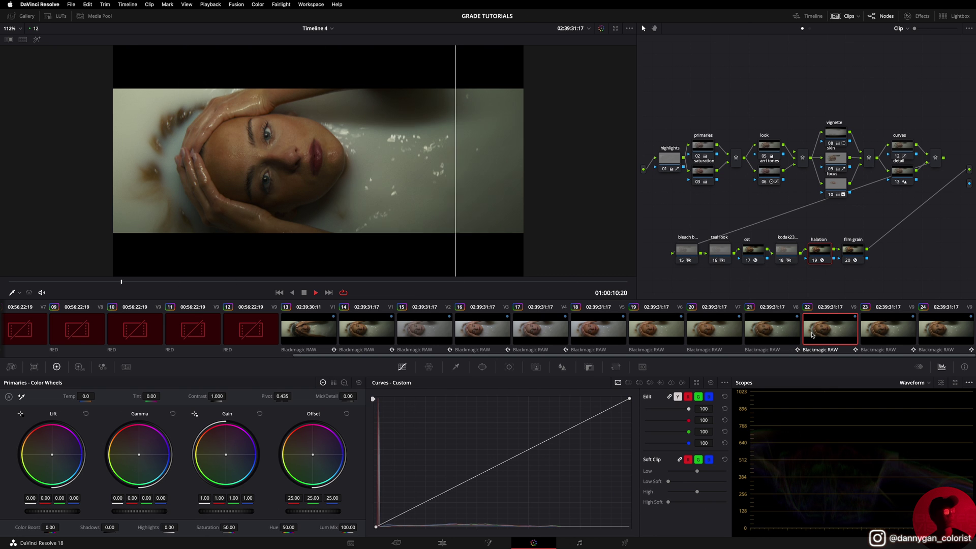
click(887, 330)
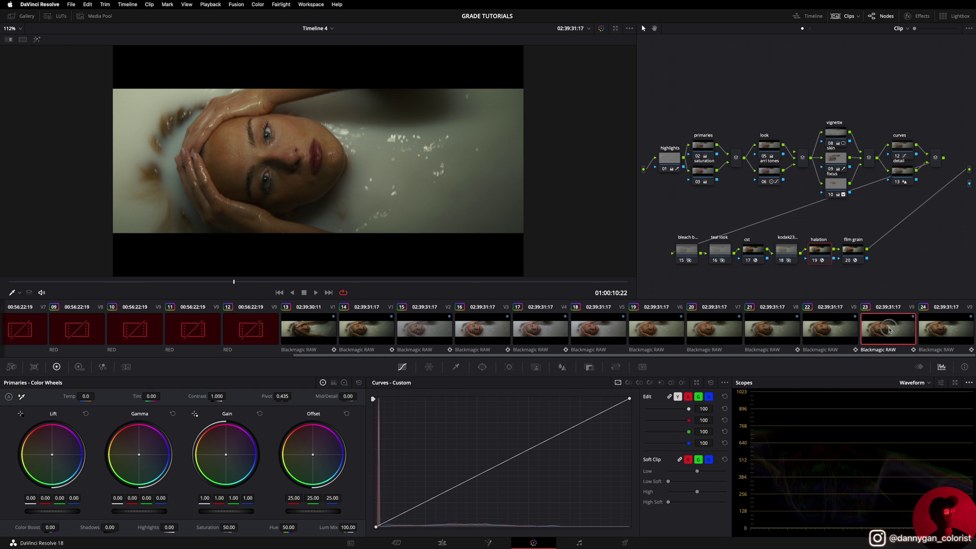
click(928, 331)
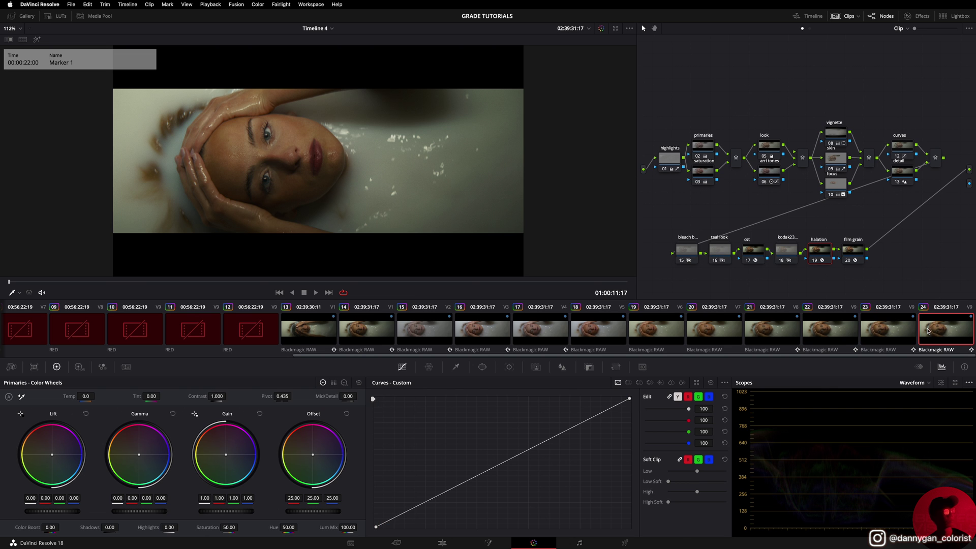
Step: Select clips 15 through 21, then recheck the grades on clips 22, 23 and 24
click(425, 332)
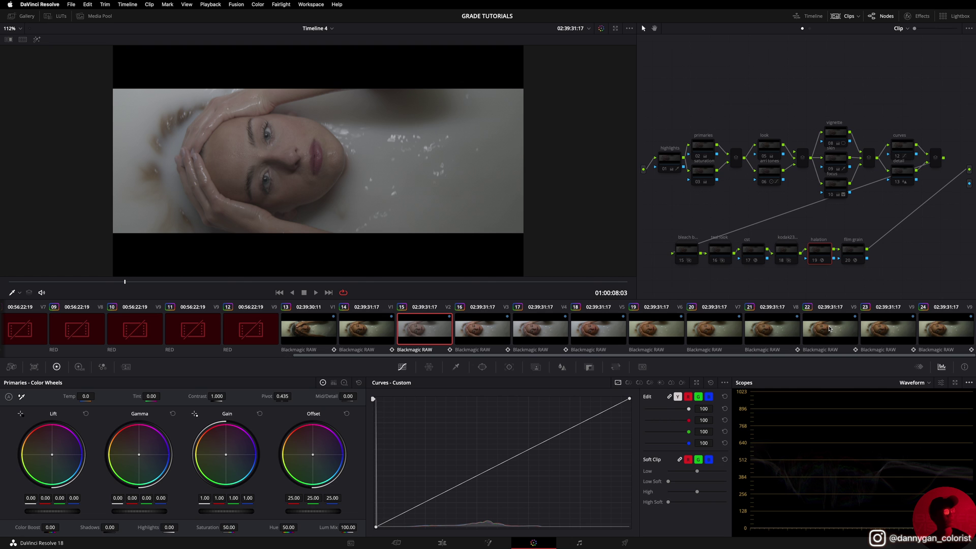
shift+click(776, 334)
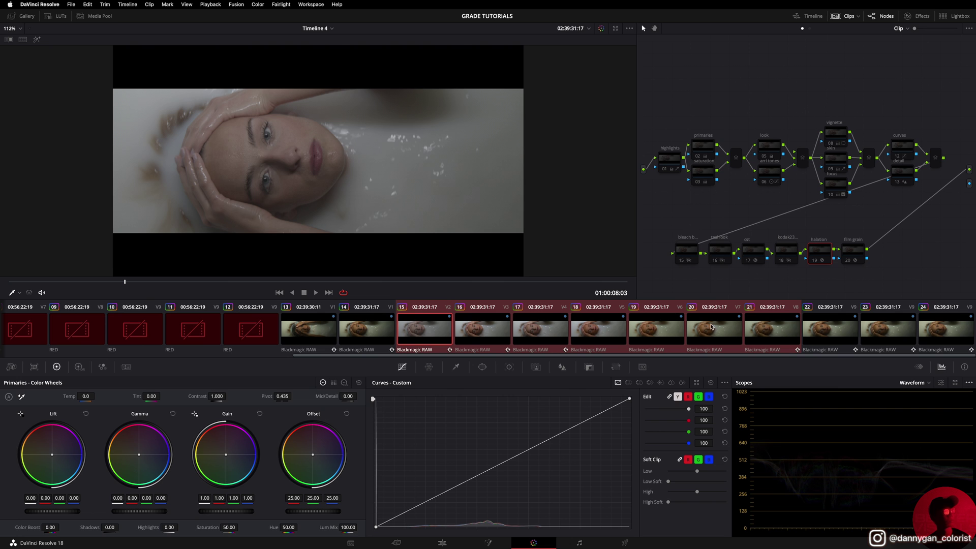
click(830, 333)
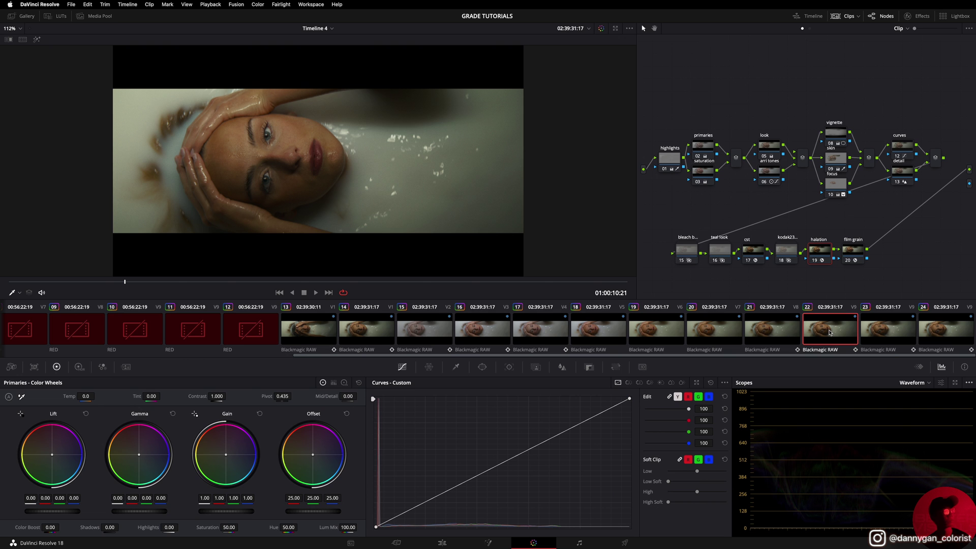
click(879, 329)
click(939, 327)
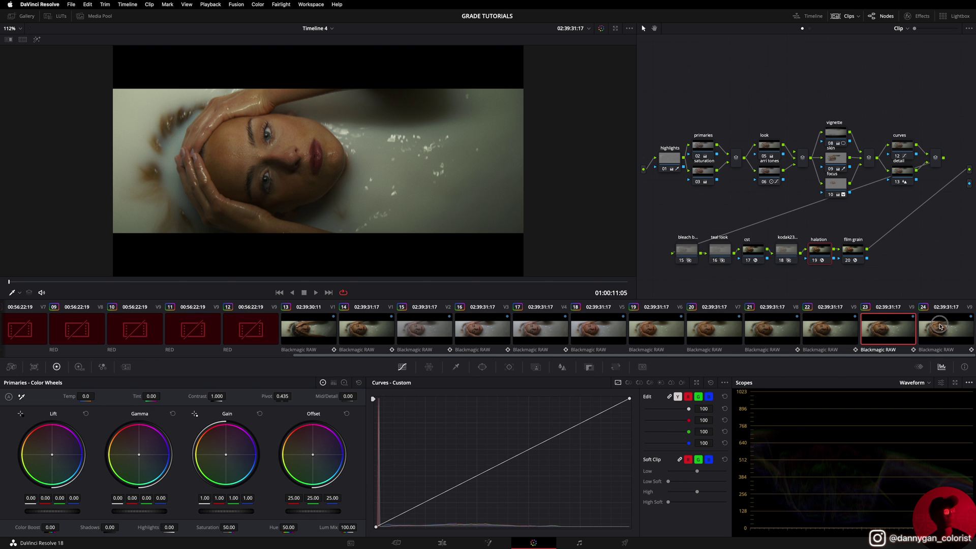
Step: On the Edit page, move the playhead back to the stepped clips' start and play the breakdown
click(442, 543)
drag(527, 379, 481, 372)
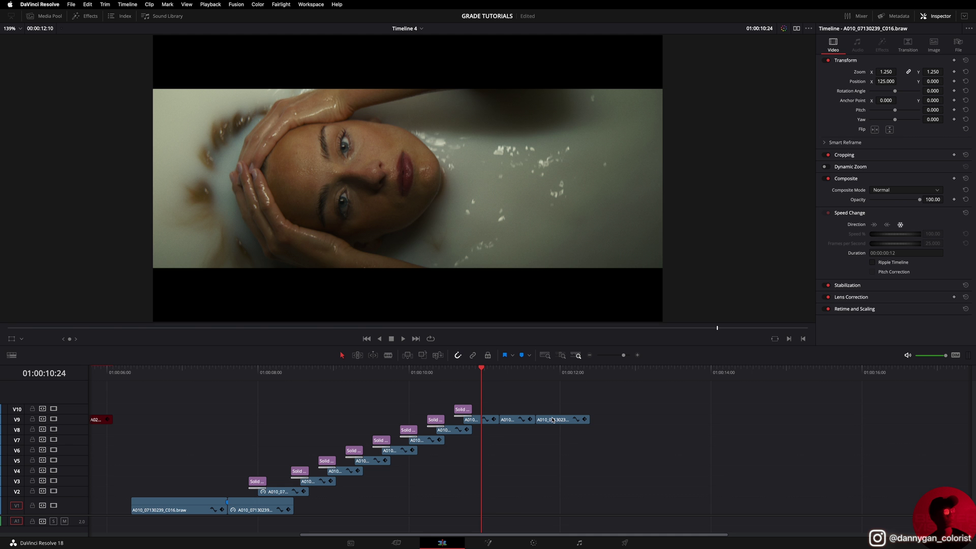
drag(418, 386, 131, 407)
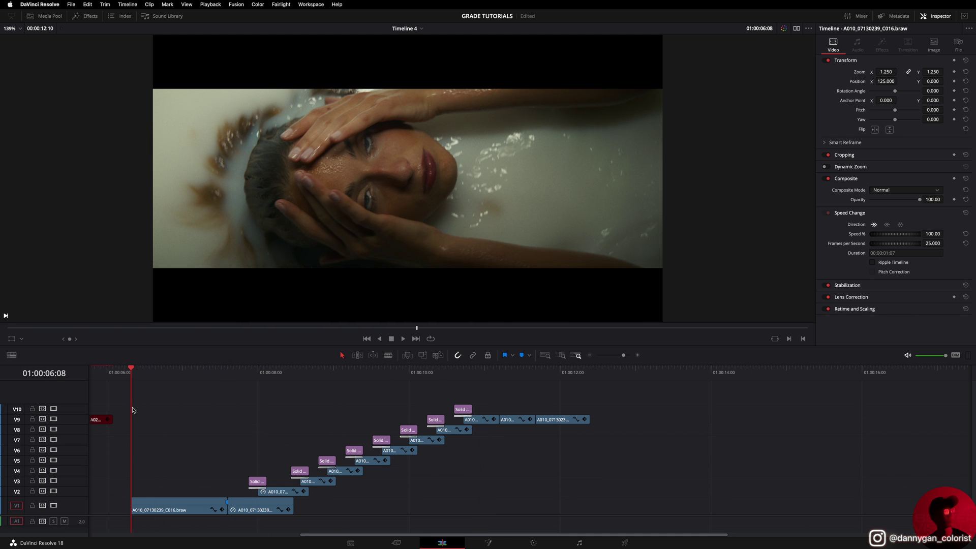
key(space)
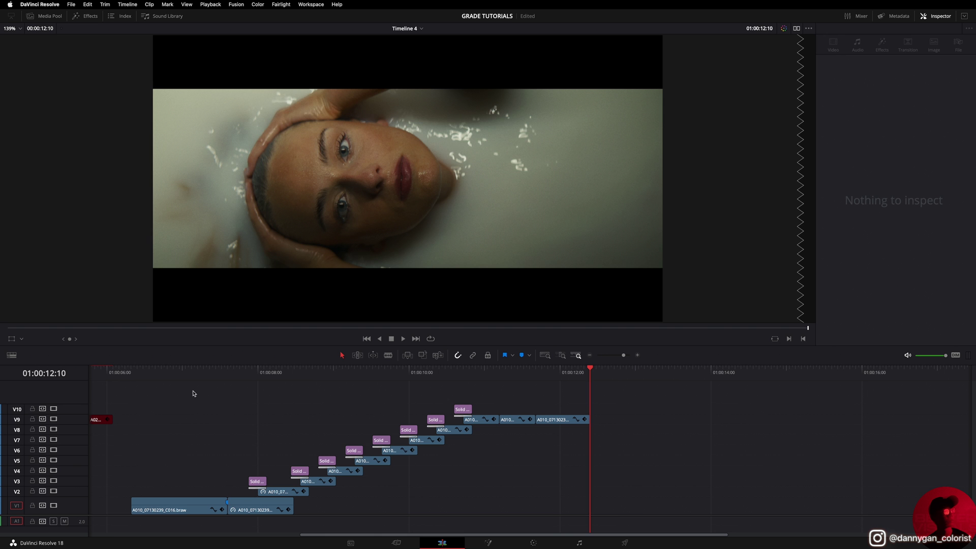
drag(159, 370, 131, 380)
key(space)
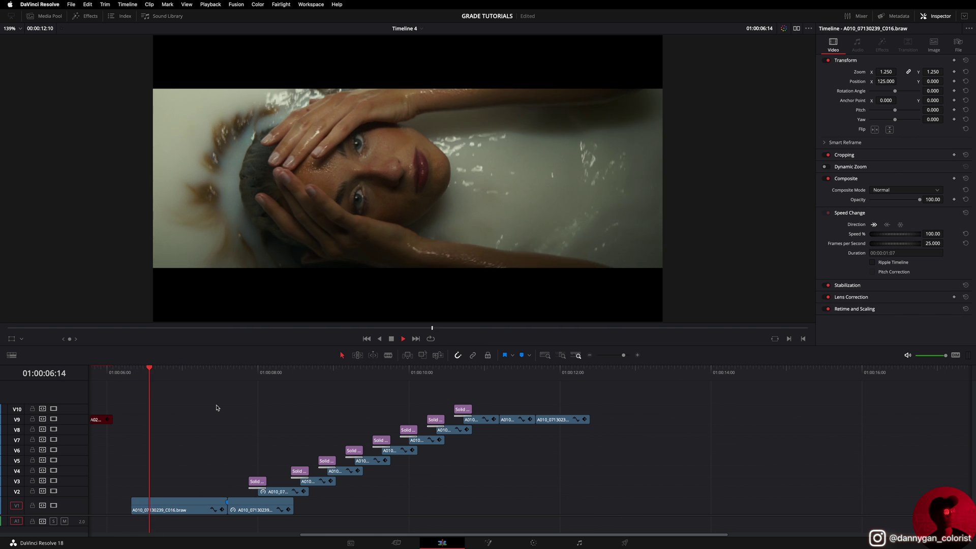